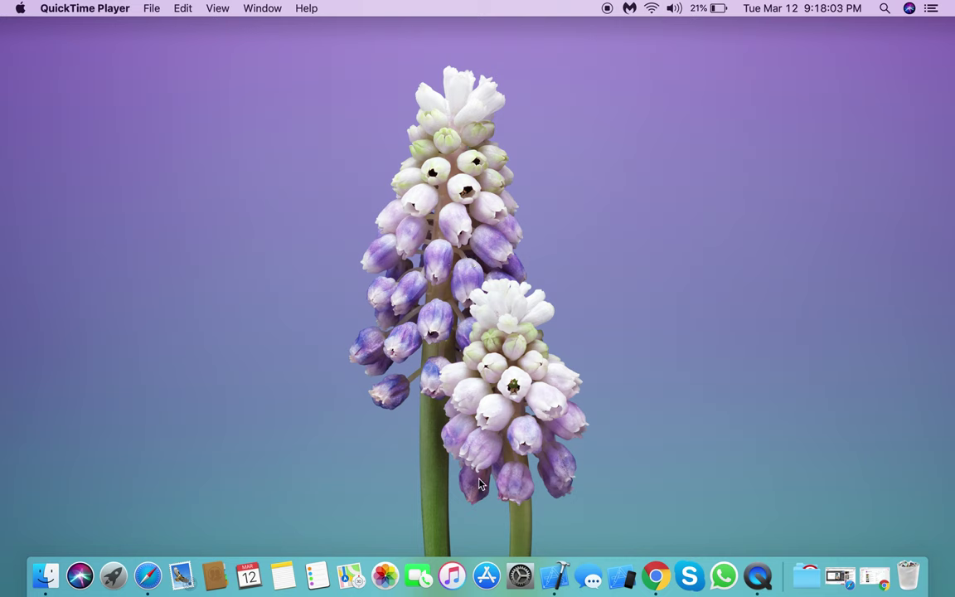
Step: In Language & Region, delete Urdu from Preferred languages so only English (UK) remains
{"action": "left_click", "coordinate": [521, 573]}
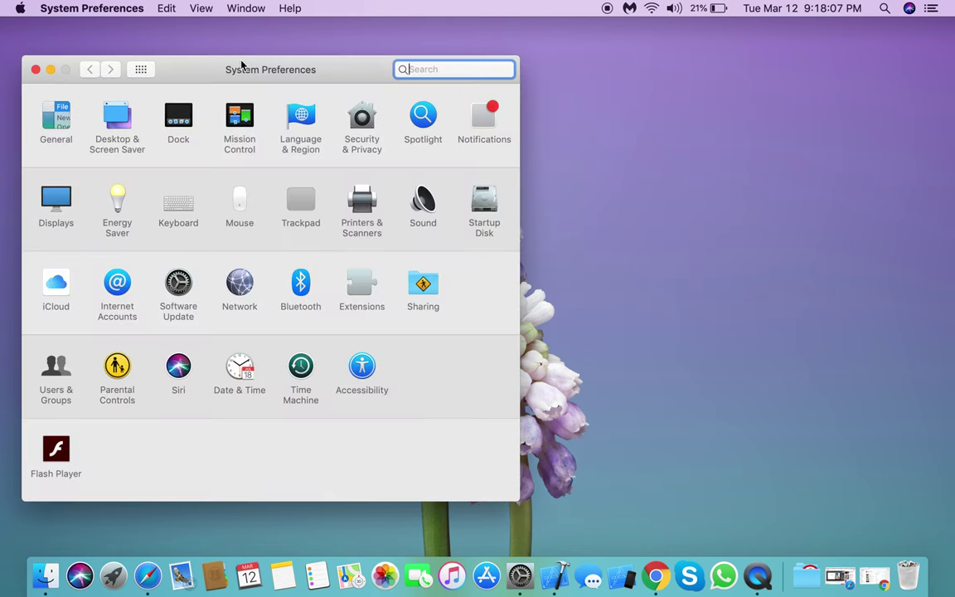
{"action": "left_click", "coordinate": [273, 116]}
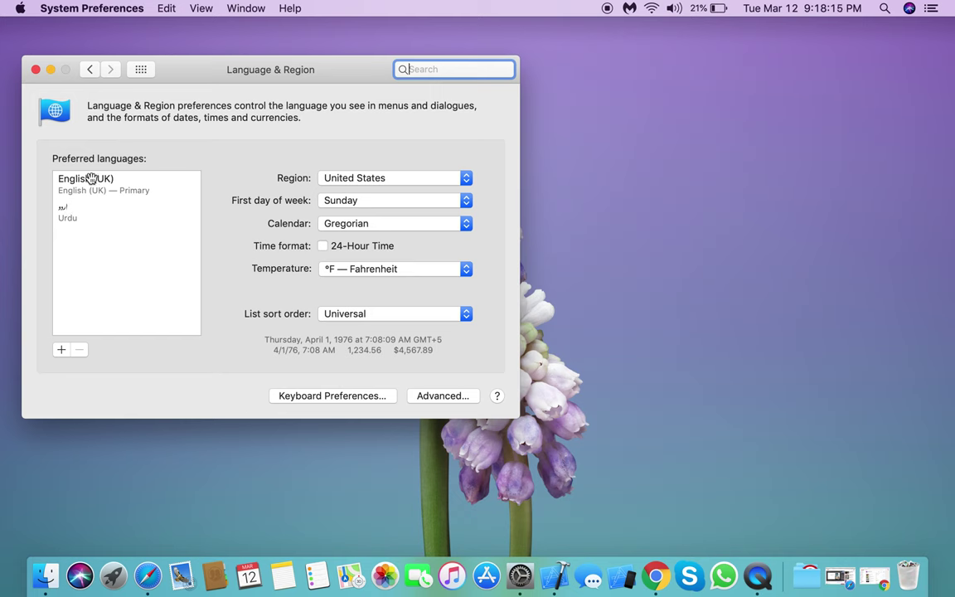
{"action": "left_click", "coordinate": [80, 217]}
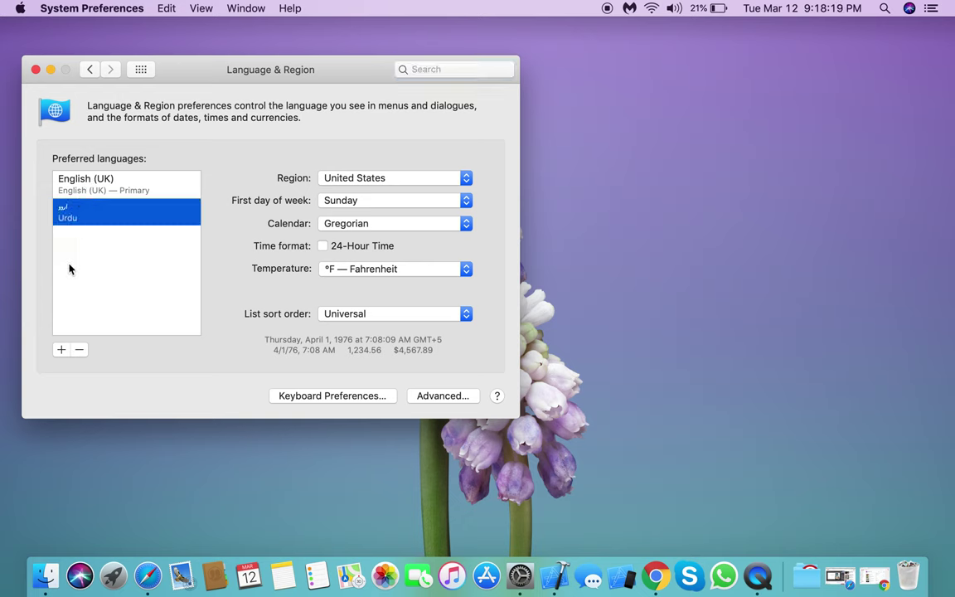
{"action": "left_click", "coordinate": [81, 352]}
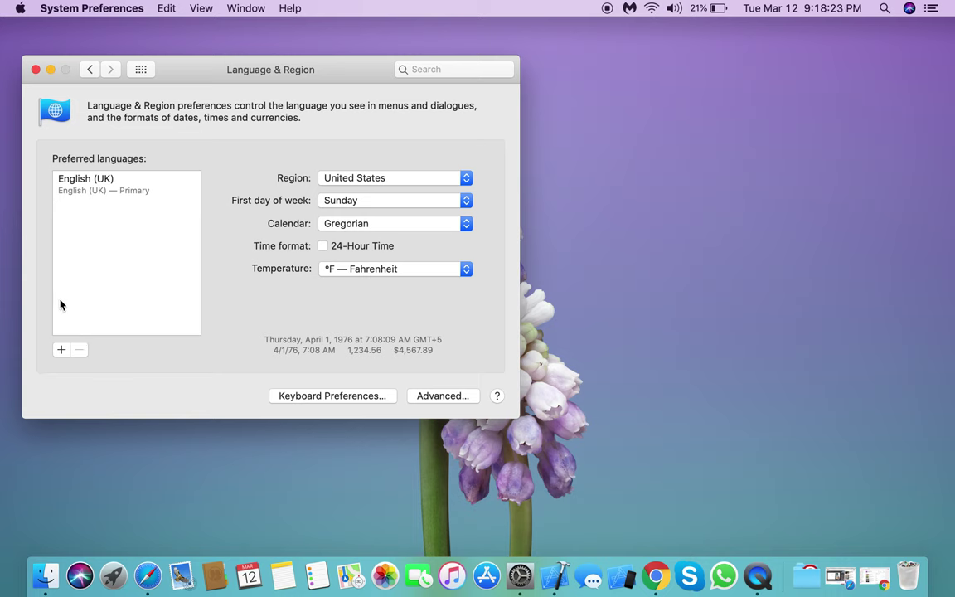
Step: Select Urdu from the list of languages available to add
{"action": "left_click", "coordinate": [61, 350]}
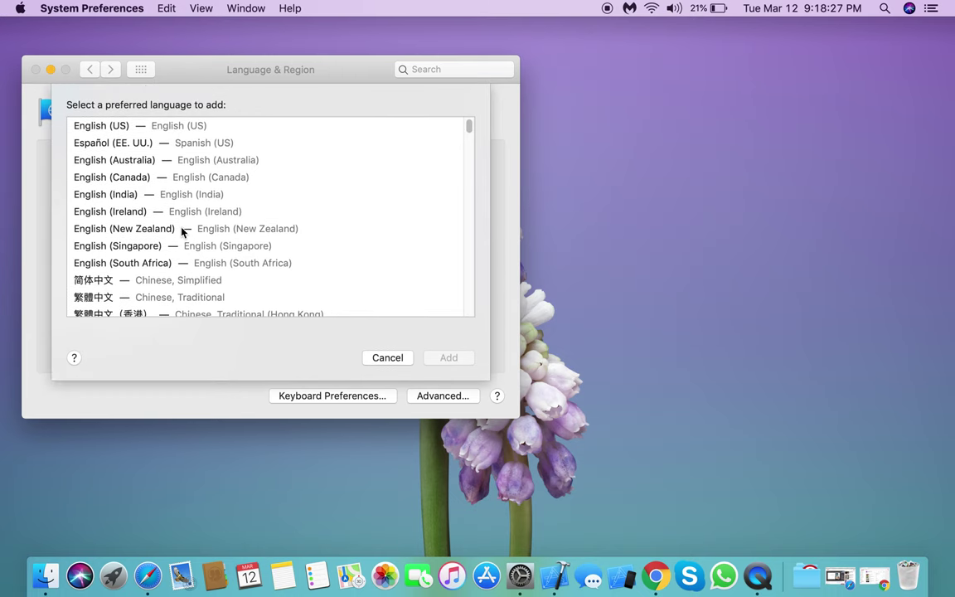
{"action": "scroll", "coordinate": [179, 226], "scroll_direction": "down", "scroll_amount": 5}
{"action": "scroll", "coordinate": [179, 226], "scroll_direction": "down", "scroll_amount": 5}
{"action": "scroll", "coordinate": [175, 213], "scroll_direction": "down", "scroll_amount": 3}
{"action": "scroll", "coordinate": [175, 213], "scroll_direction": "down", "scroll_amount": 3}
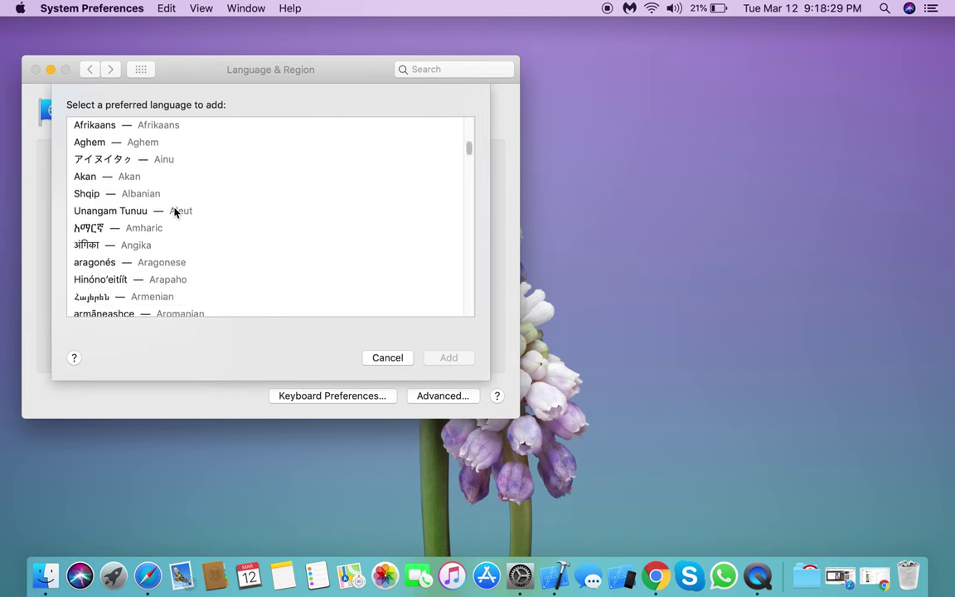
{"action": "scroll", "coordinate": [175, 213], "scroll_direction": "down", "scroll_amount": 3}
{"action": "key", "text": "Down"}
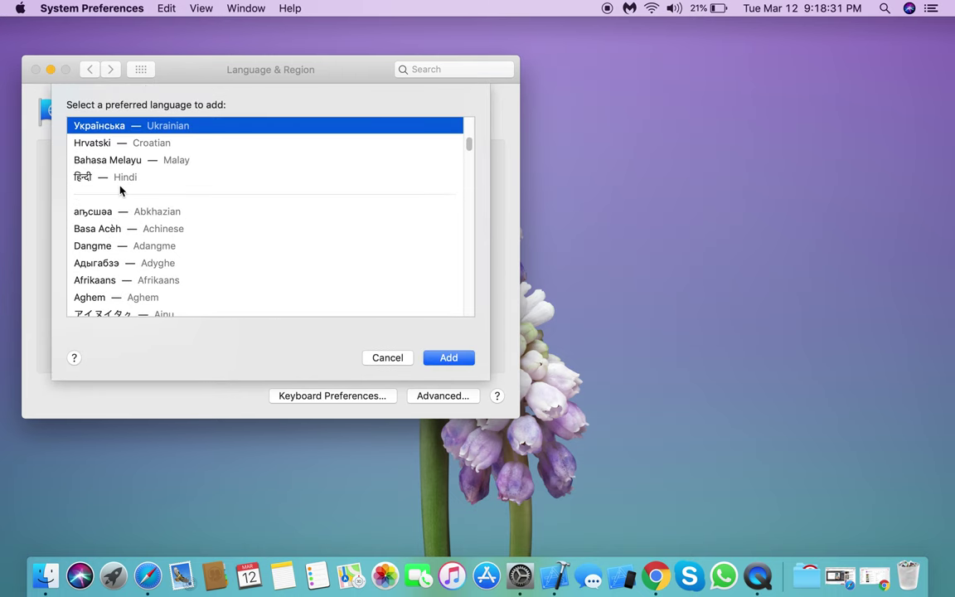
{"action": "scroll", "coordinate": [118, 184], "scroll_direction": "up", "scroll_amount": 1}
{"action": "scroll", "coordinate": [117, 189], "scroll_direction": "up", "scroll_amount": 1}
{"action": "scroll", "coordinate": [116, 192], "scroll_direction": "up", "scroll_amount": 1}
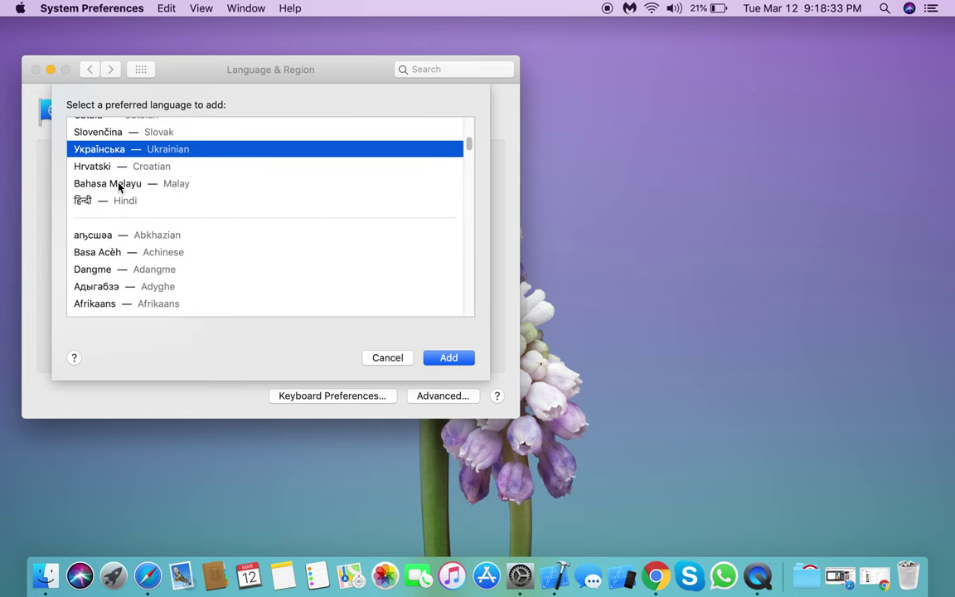
{"action": "scroll", "coordinate": [116, 197], "scroll_direction": "down", "scroll_amount": 3}
{"action": "scroll", "coordinate": [111, 196], "scroll_direction": "down", "scroll_amount": 5}
{"action": "scroll", "coordinate": [112, 207], "scroll_direction": "down", "scroll_amount": 5}
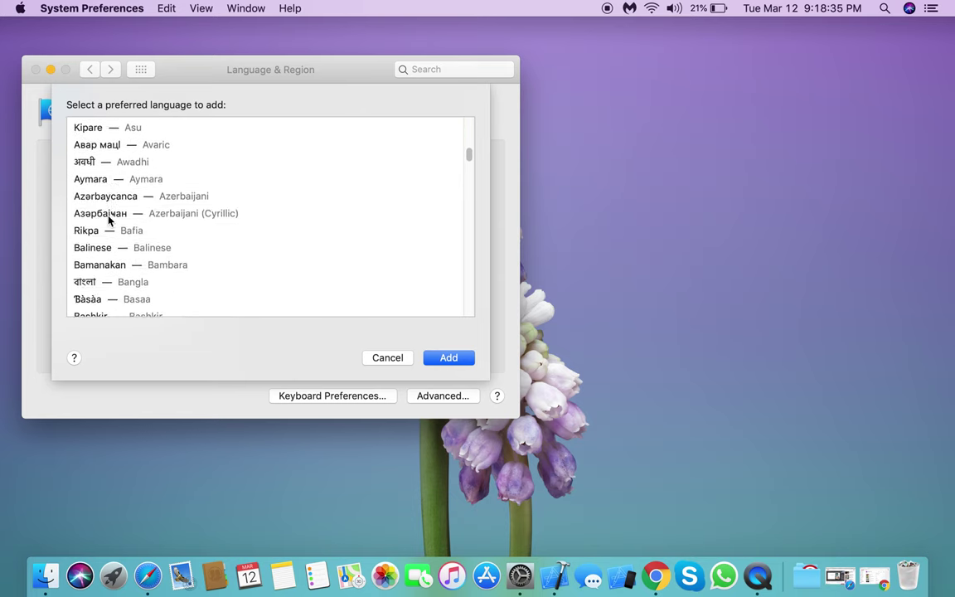
{"action": "scroll", "coordinate": [113, 220], "scroll_direction": "down", "scroll_amount": 6}
{"action": "scroll", "coordinate": [109, 219], "scroll_direction": "down", "scroll_amount": 5}
{"action": "scroll", "coordinate": [108, 219], "scroll_direction": "down", "scroll_amount": 5}
{"action": "scroll", "coordinate": [110, 218], "scroll_direction": "down", "scroll_amount": 5}
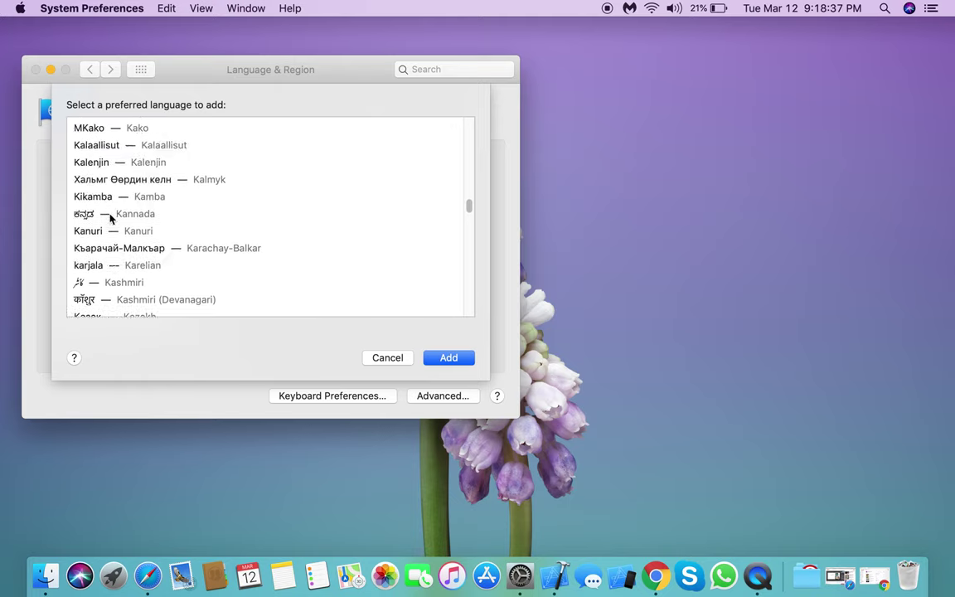
{"action": "scroll", "coordinate": [111, 217], "scroll_direction": "down", "scroll_amount": 5}
{"action": "scroll", "coordinate": [110, 217], "scroll_direction": "down", "scroll_amount": 5}
{"action": "scroll", "coordinate": [110, 217], "scroll_direction": "down", "scroll_amount": 5}
{"action": "scroll", "coordinate": [110, 217], "scroll_direction": "down", "scroll_amount": 5}
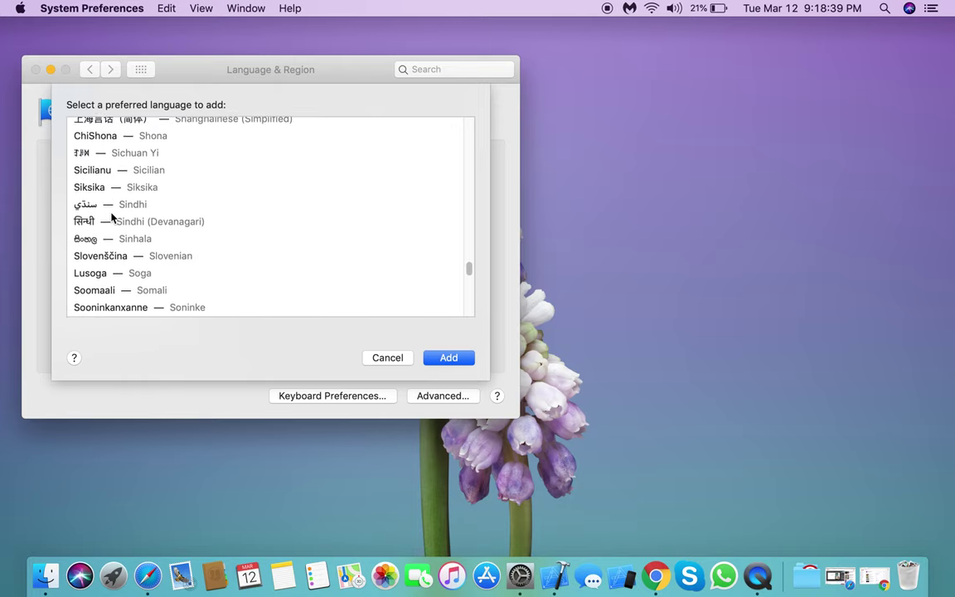
{"action": "scroll", "coordinate": [110, 217], "scroll_direction": "down", "scroll_amount": 5}
{"action": "scroll", "coordinate": [111, 218], "scroll_direction": "down", "scroll_amount": 5}
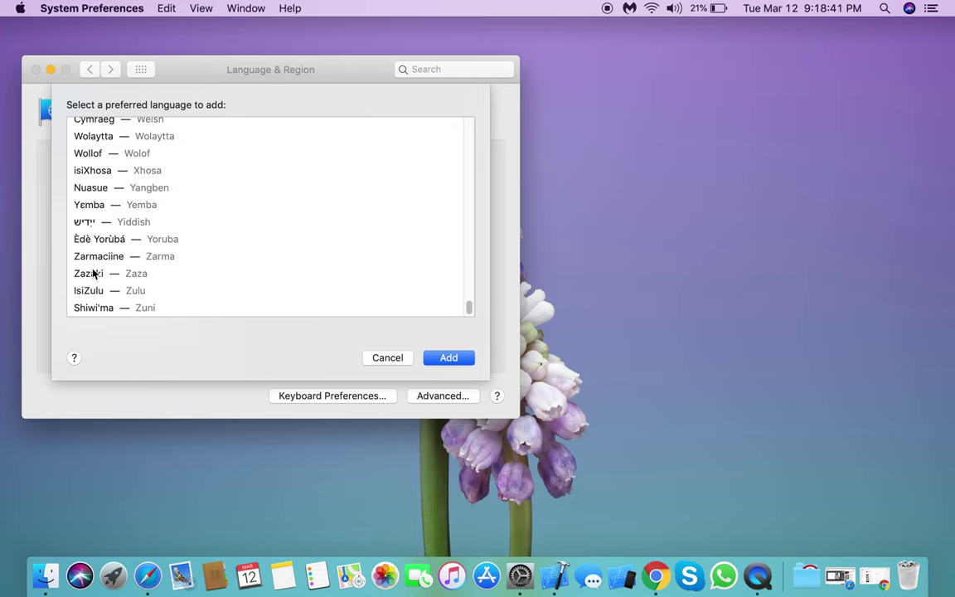
{"action": "scroll", "coordinate": [96, 249], "scroll_direction": "up", "scroll_amount": 3}
{"action": "scroll", "coordinate": [94, 222], "scroll_direction": "up", "scroll_amount": 1}
{"action": "scroll", "coordinate": [94, 222], "scroll_direction": "up", "scroll_amount": 4}
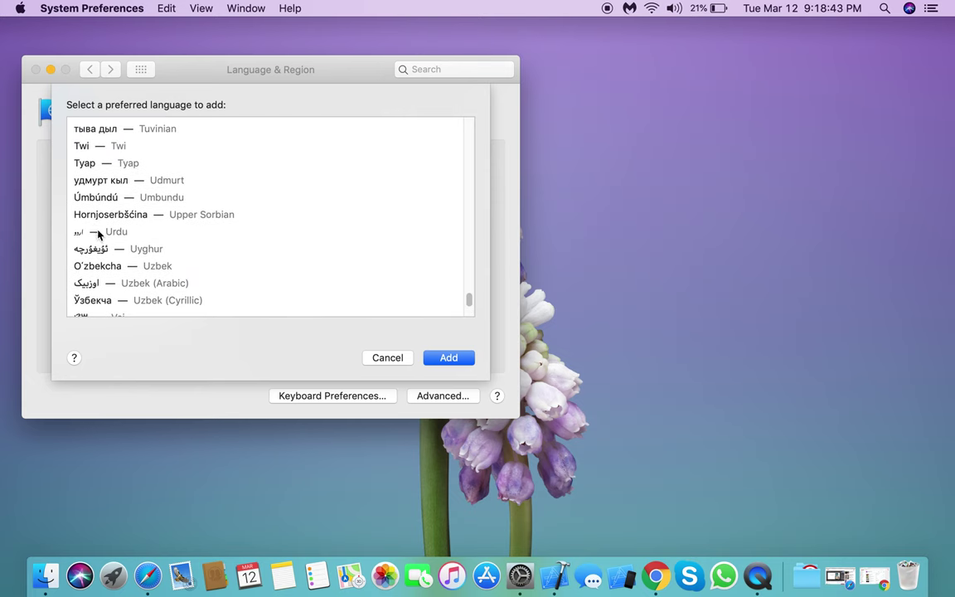
{"action": "left_click", "coordinate": [91, 229]}
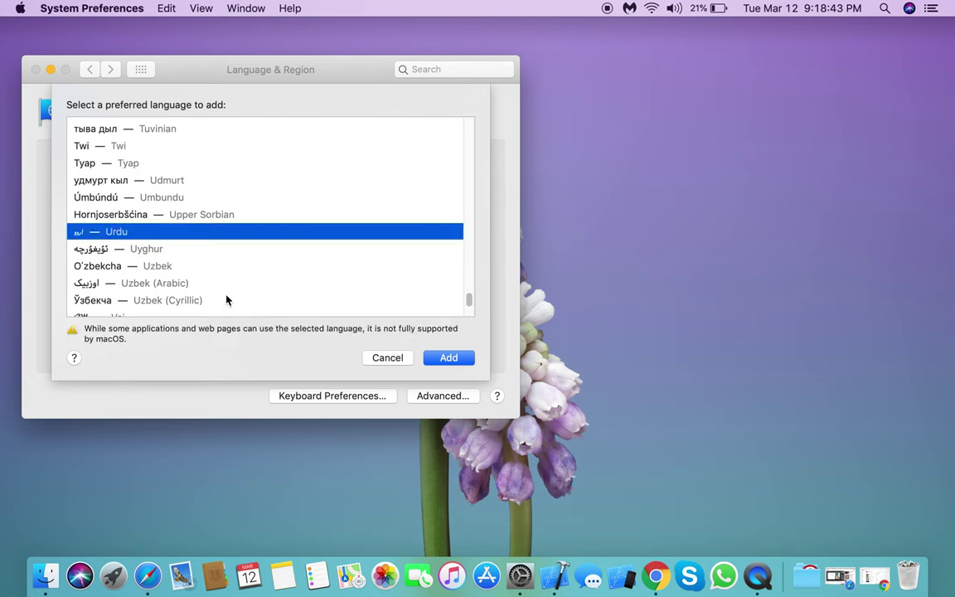
Step: Add Urdu below English (UK), keeping English primary, and add the Urdu input source
{"action": "left_click", "coordinate": [448, 358]}
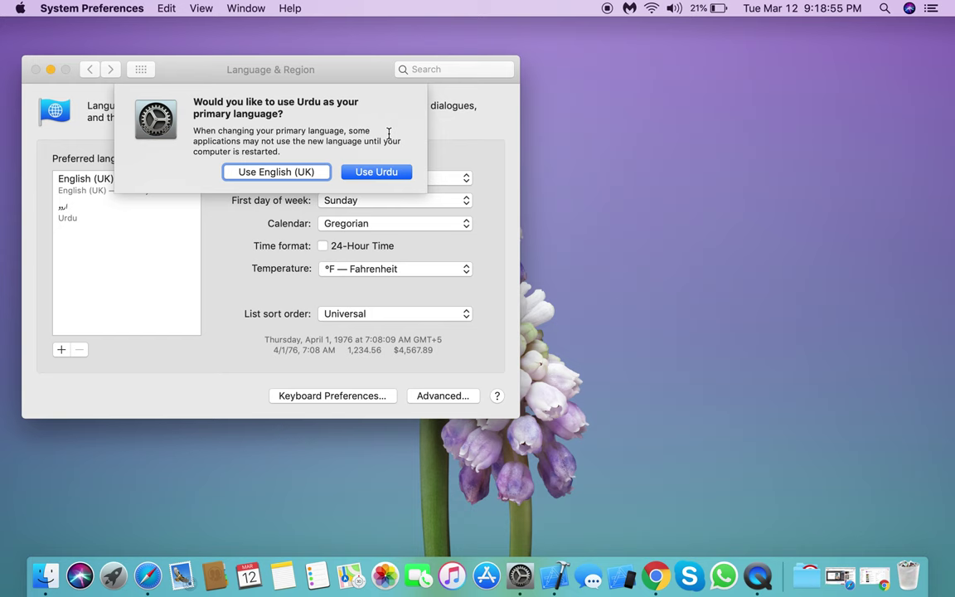
{"action": "left_click", "coordinate": [250, 173]}
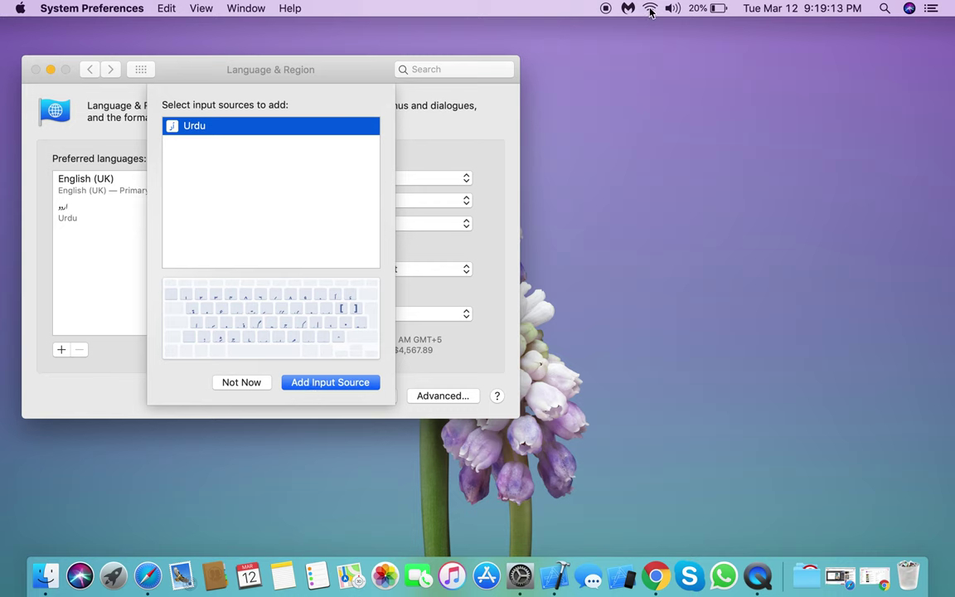
{"action": "left_click", "coordinate": [319, 388]}
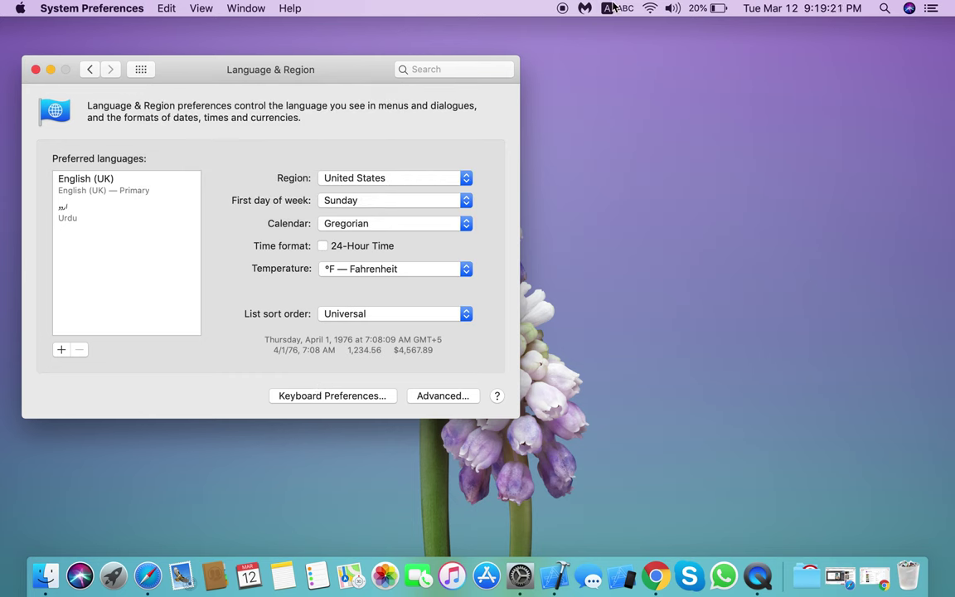
Step: Try the Urdu input source from the menu bar, then switch back to ABC
{"action": "left_click", "coordinate": [613, 9]}
{"action": "left_click", "coordinate": [614, 9]}
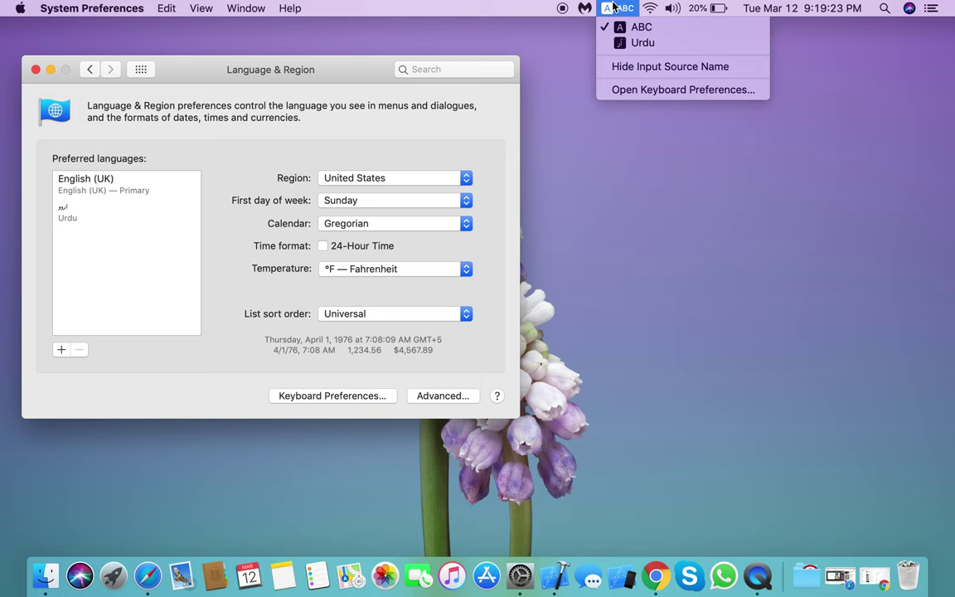
{"action": "left_click", "coordinate": [621, 43]}
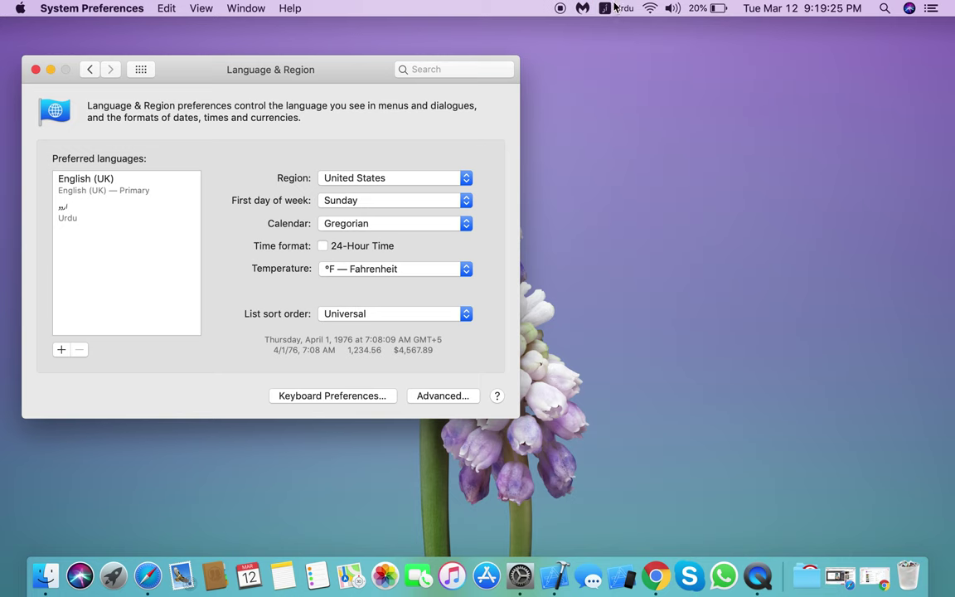
{"action": "left_click", "coordinate": [620, 8]}
{"action": "left_click", "coordinate": [629, 27]}
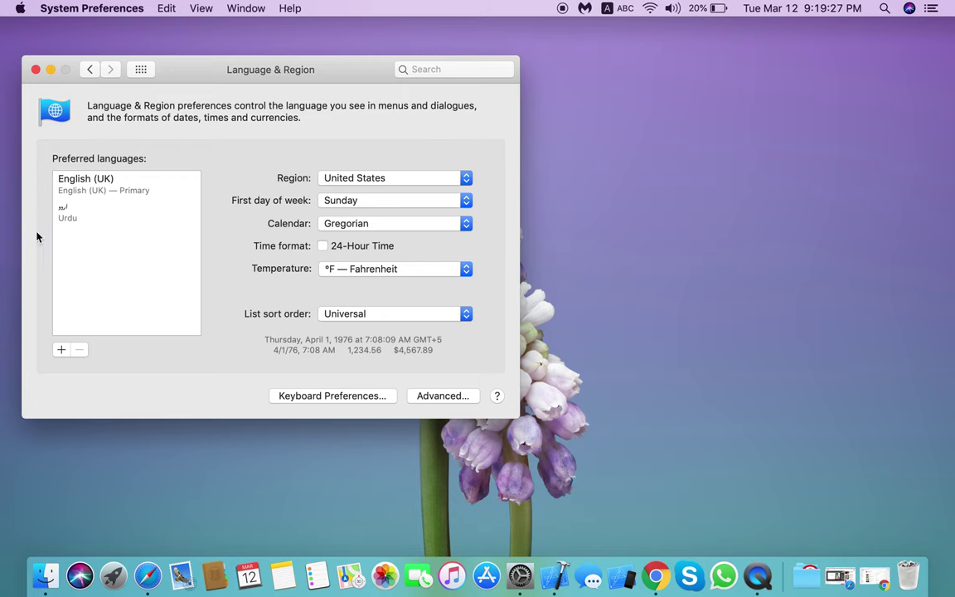
Step: Close System Preferences and launch Adobe Photoshop CC 2019 from Launchpad
{"action": "left_click", "coordinate": [36, 70]}
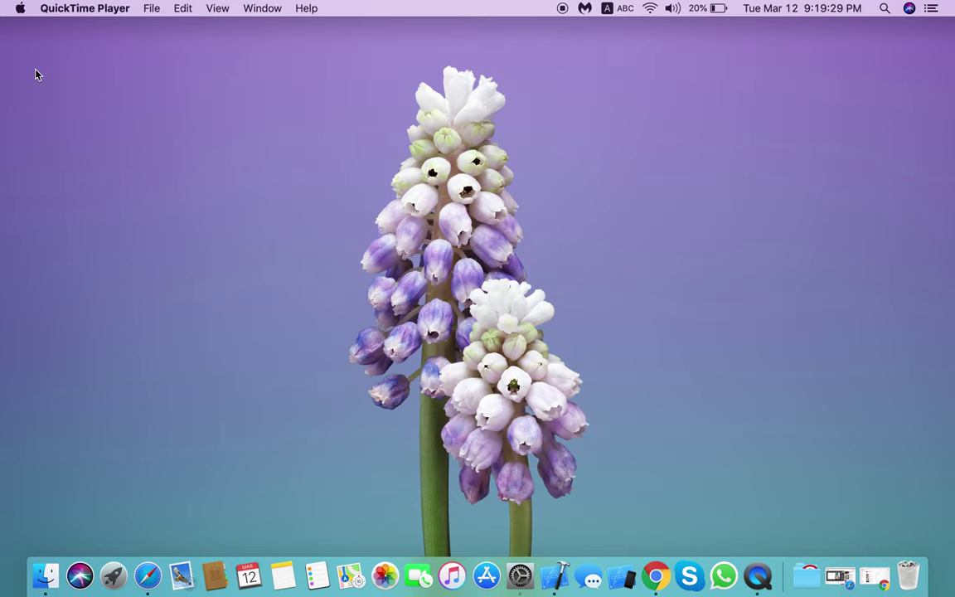
{"action": "key", "text": "F4"}
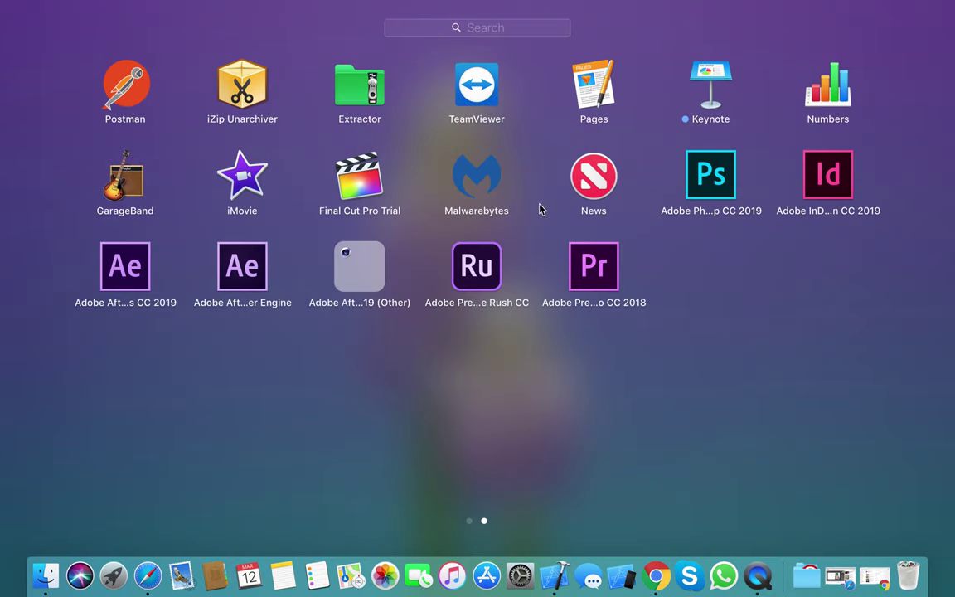
{"action": "left_click", "coordinate": [701, 166]}
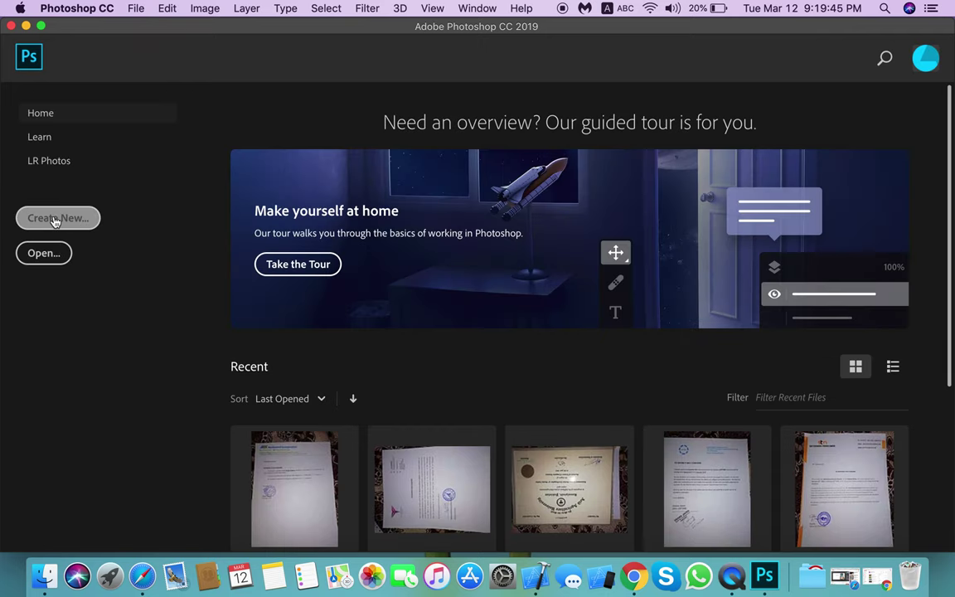
Step: Create a Custom 1280 x 500 cm, 72 ppcm document with a White background
{"action": "left_click", "coordinate": [58, 219]}
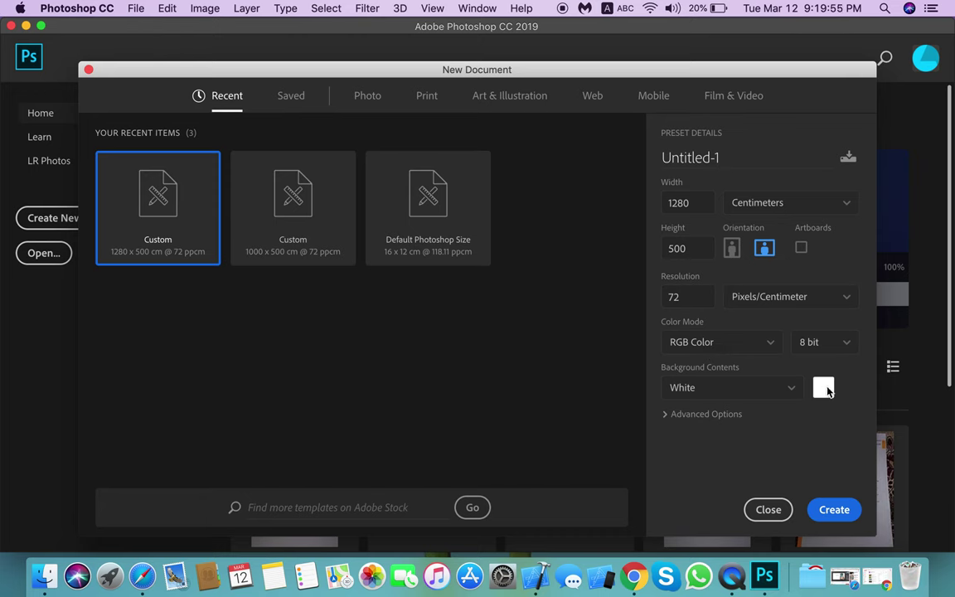
{"action": "left_click", "coordinate": [832, 511]}
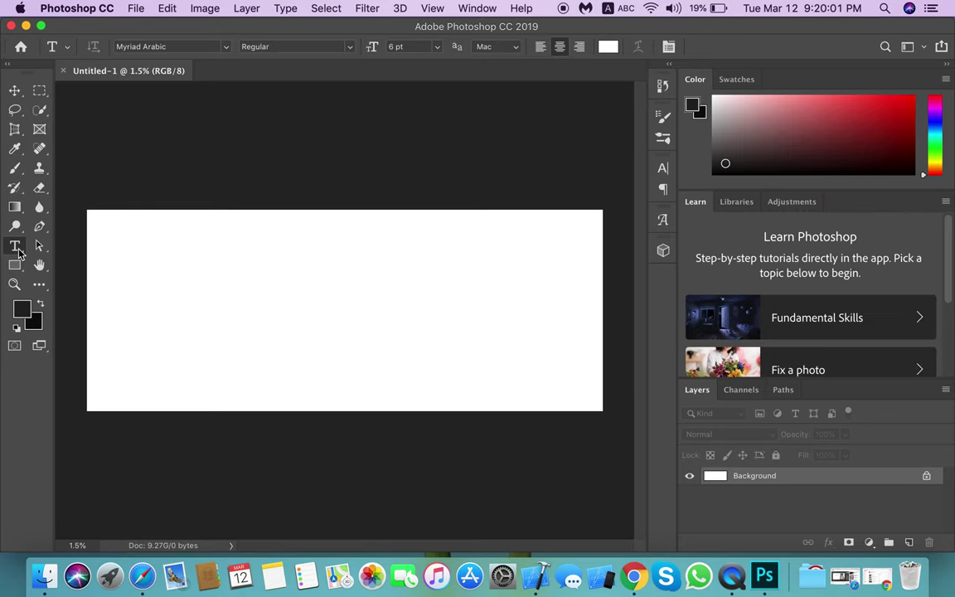
Step: Start a text layer near the canvas centre at 72 pt and zoom in
{"action": "left_click", "coordinate": [419, 308]}
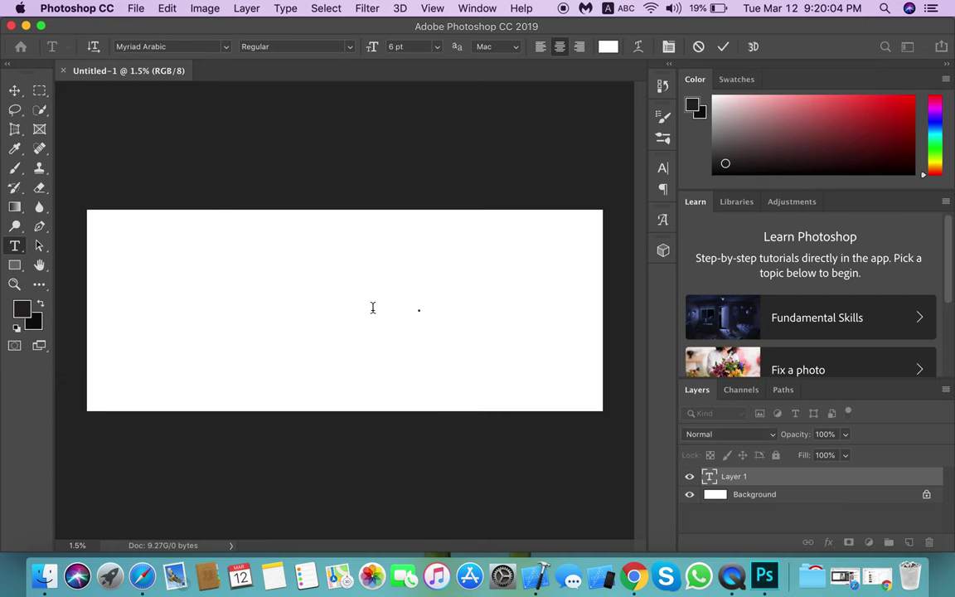
{"action": "left_click", "coordinate": [438, 47]}
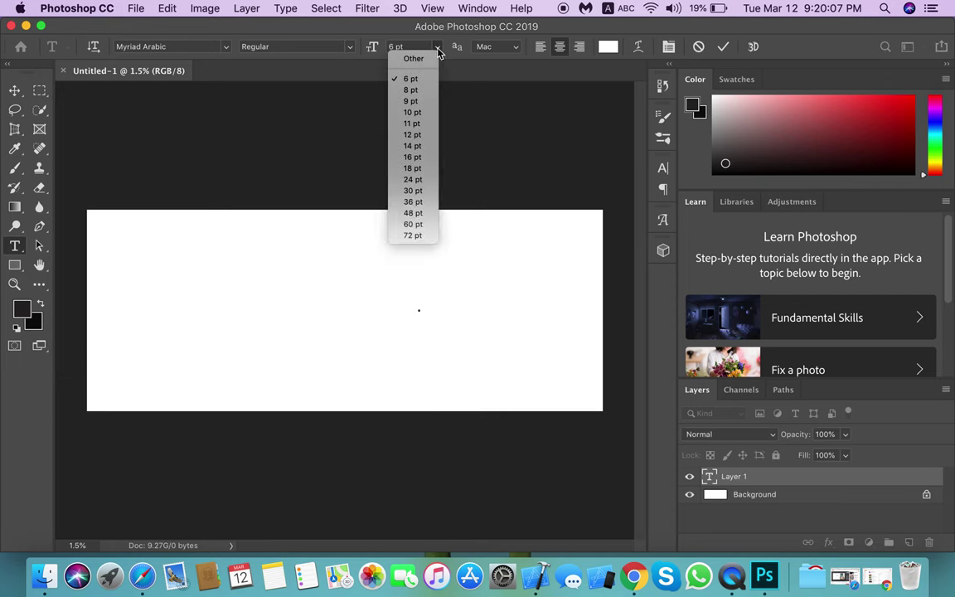
{"action": "left_click", "coordinate": [413, 237]}
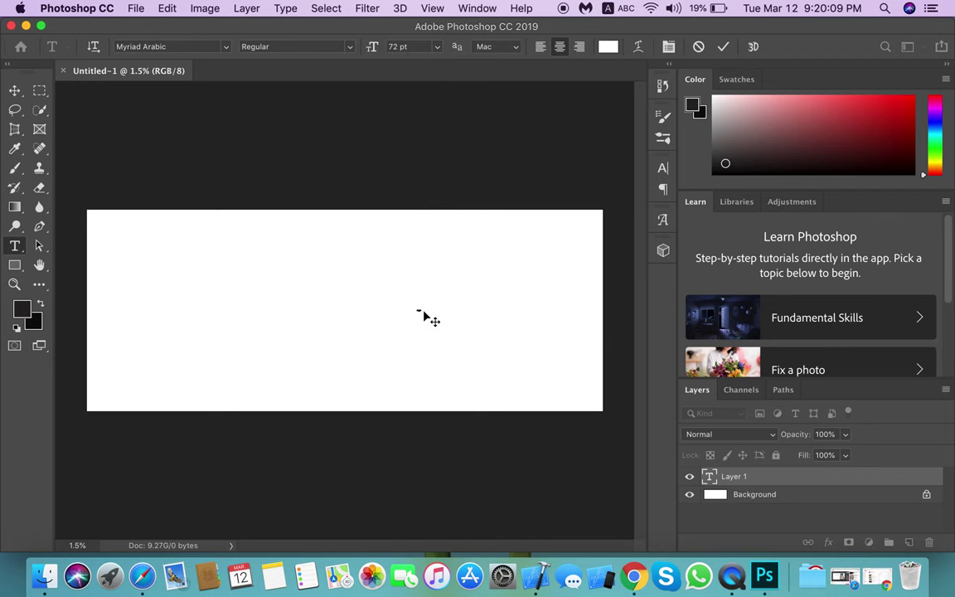
{"action": "key", "text": "super+plus"}
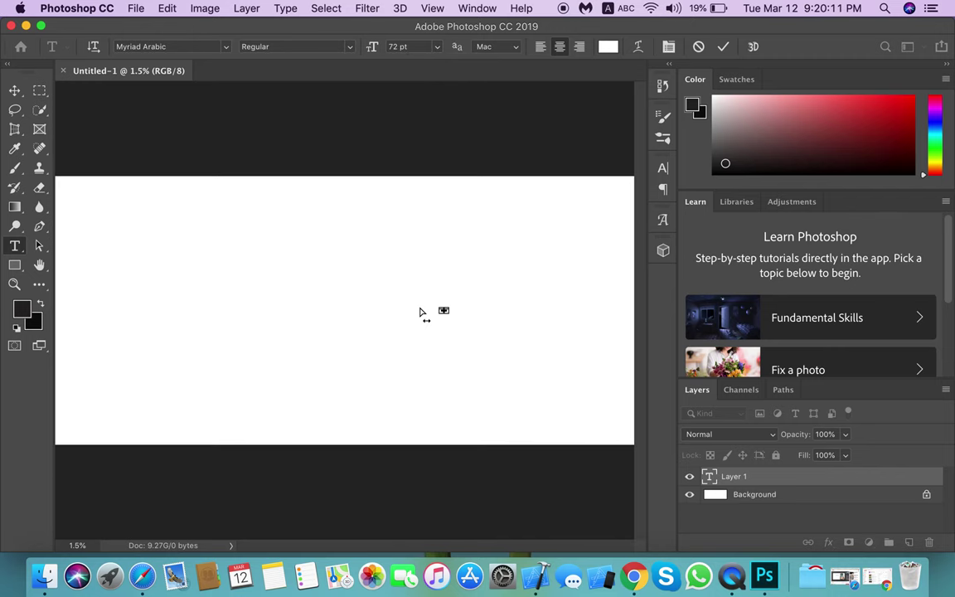
{"action": "key", "text": "super+plus"}
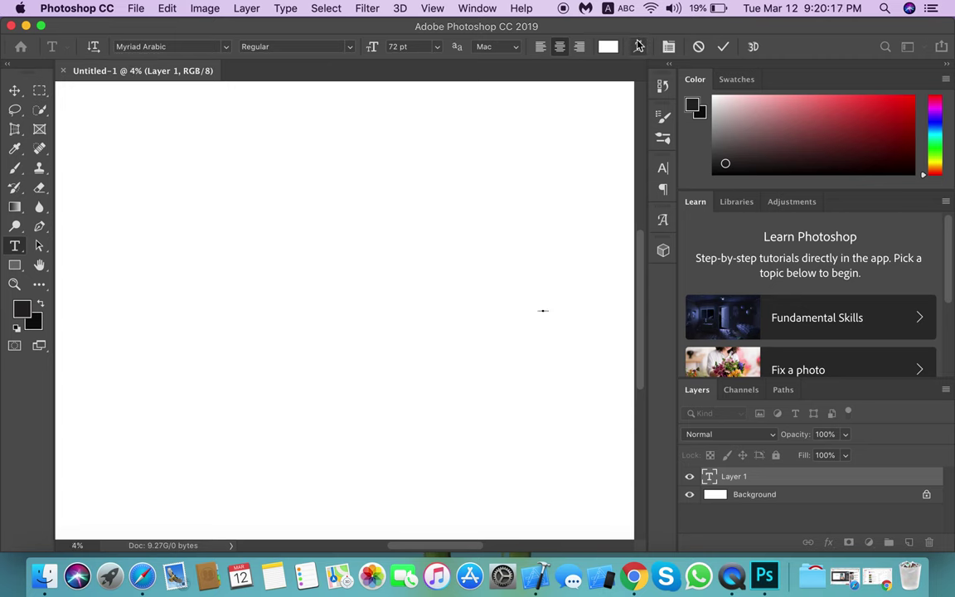
Step: Set the text colour to near-black #090909
{"action": "left_click", "coordinate": [607, 46]}
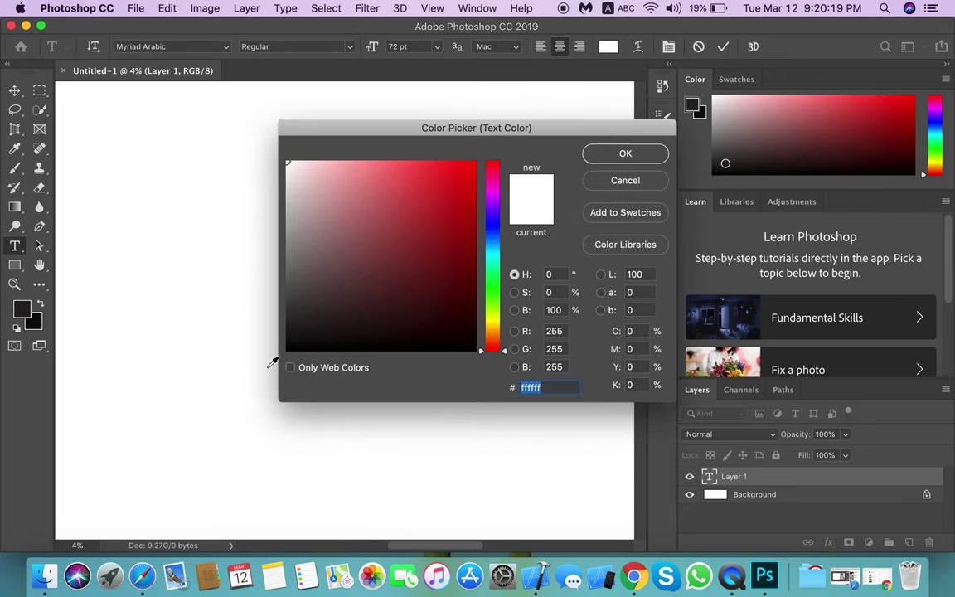
{"action": "left_click", "coordinate": [295, 344]}
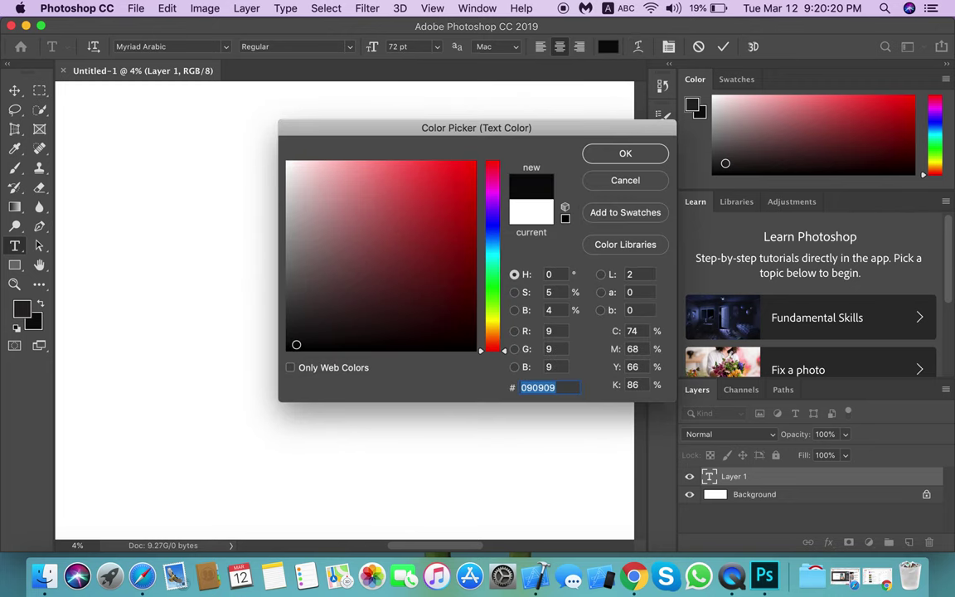
{"action": "left_click", "coordinate": [623, 154]}
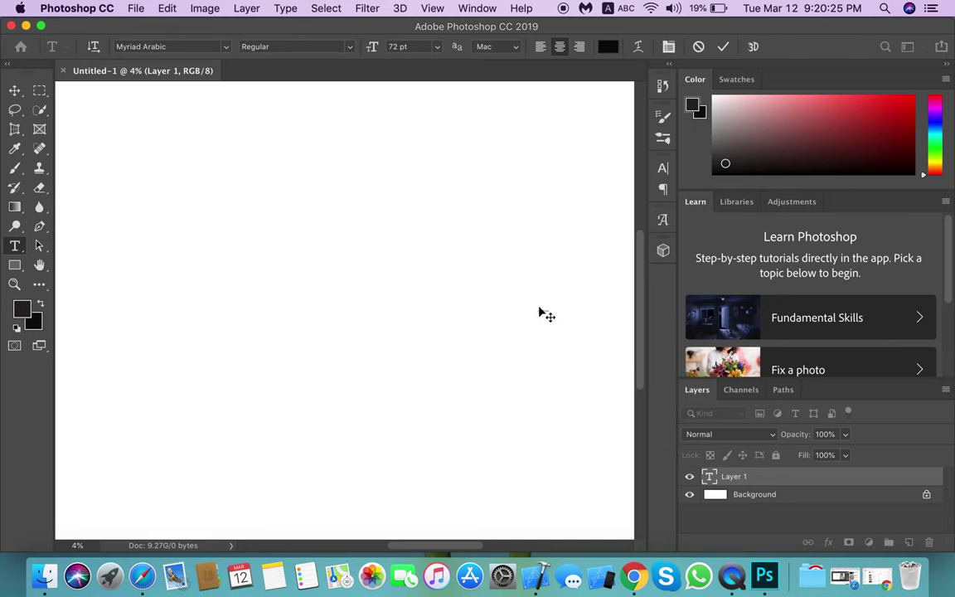
{"action": "left_click", "coordinate": [611, 10]}
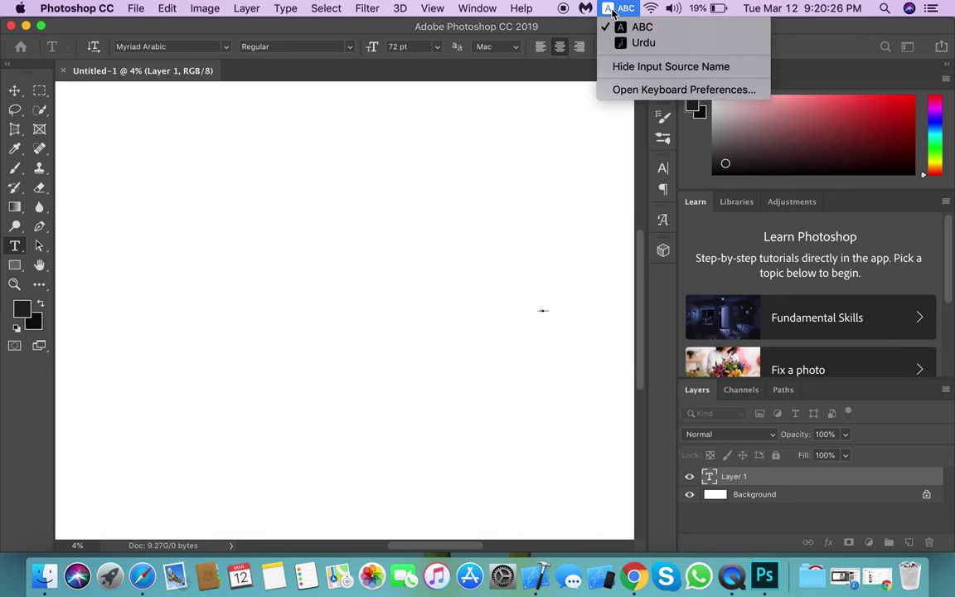
Step: Switch keyboard input to Urdu from the menu bar and zoom in on the canvas
{"action": "left_click", "coordinate": [642, 43]}
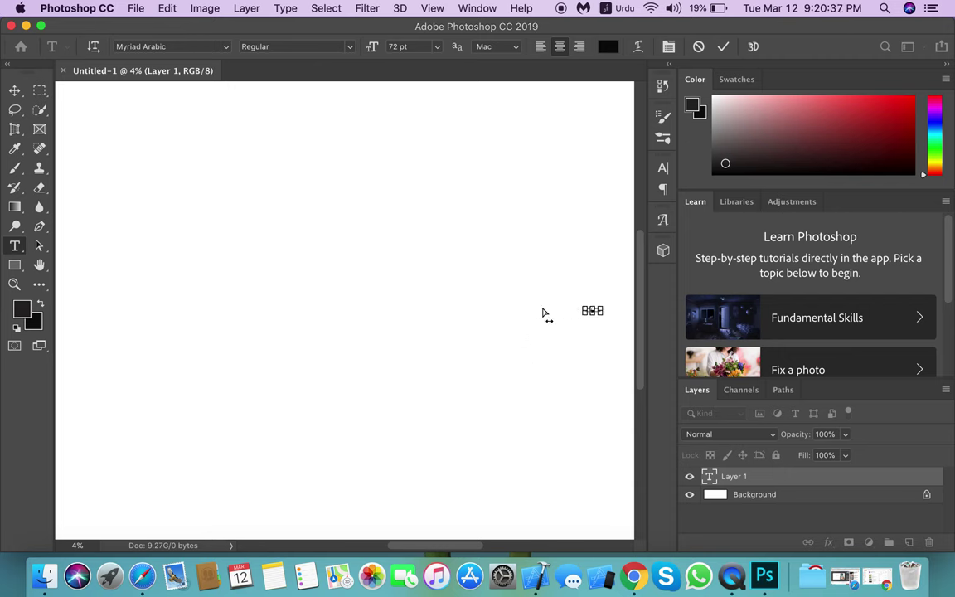
{"action": "key", "text": "super+equal"}
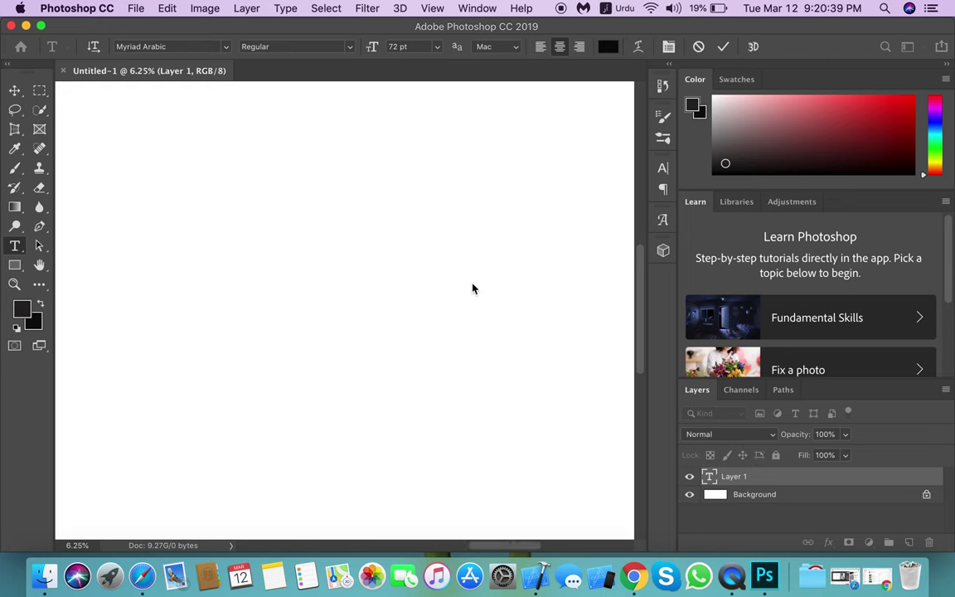
{"action": "scroll", "coordinate": [424, 253], "scroll_direction": "right", "scroll_amount": 5}
{"action": "scroll", "coordinate": [265, 332], "scroll_direction": "left", "scroll_amount": 2}
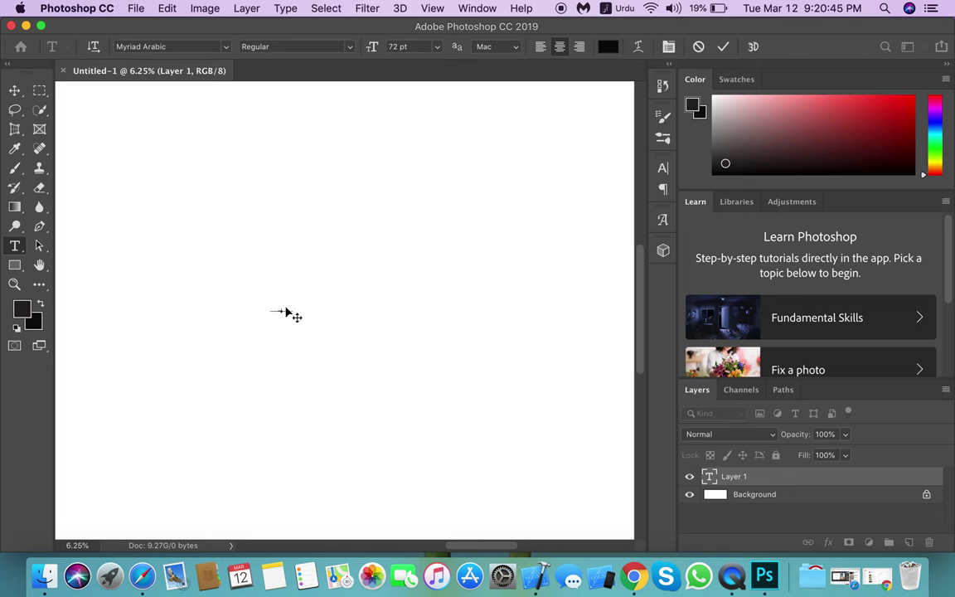
Step: Select the placeholder text and keep its colour near-black (#151414)
{"action": "left_click_drag", "start_coordinate": [271, 311], "coordinate": [292, 313]}
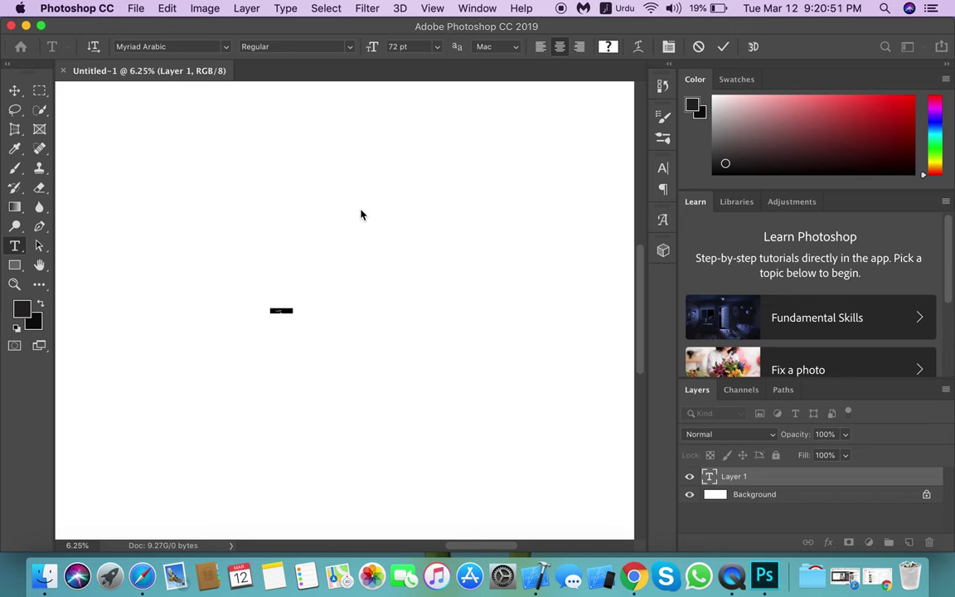
{"action": "left_click", "coordinate": [607, 47]}
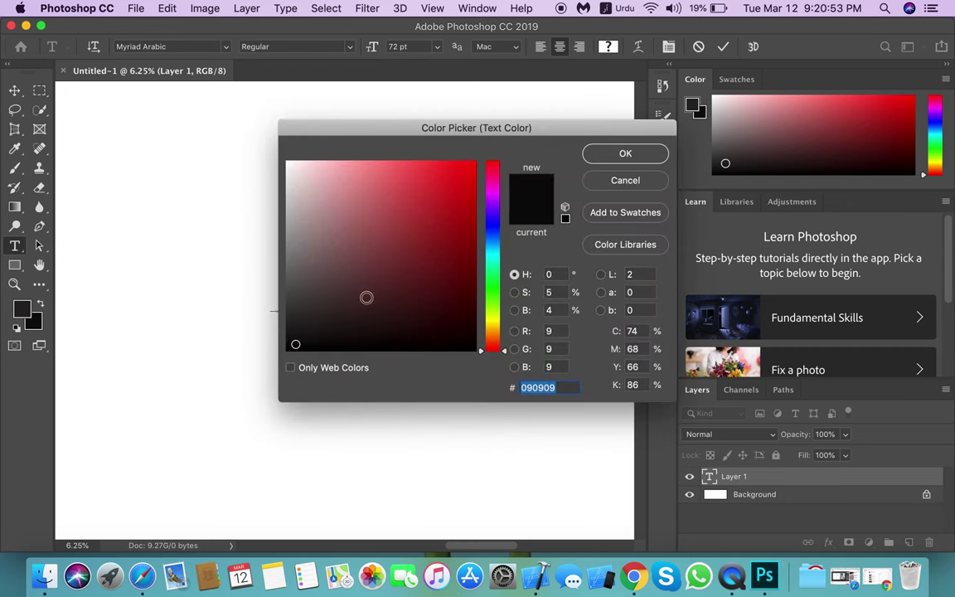
{"action": "left_click", "coordinate": [601, 153]}
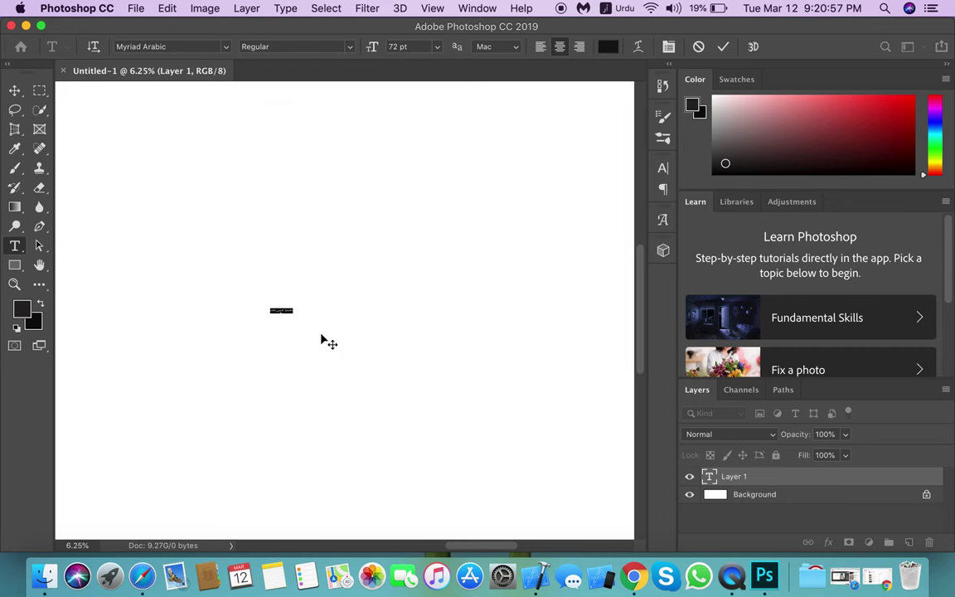
Step: Zoom to 25%, bring the Lorem Ipsum text into view, and select it
{"action": "key", "text": "ctrl+plus"}
{"action": "key", "text": "ctrl+plus"}
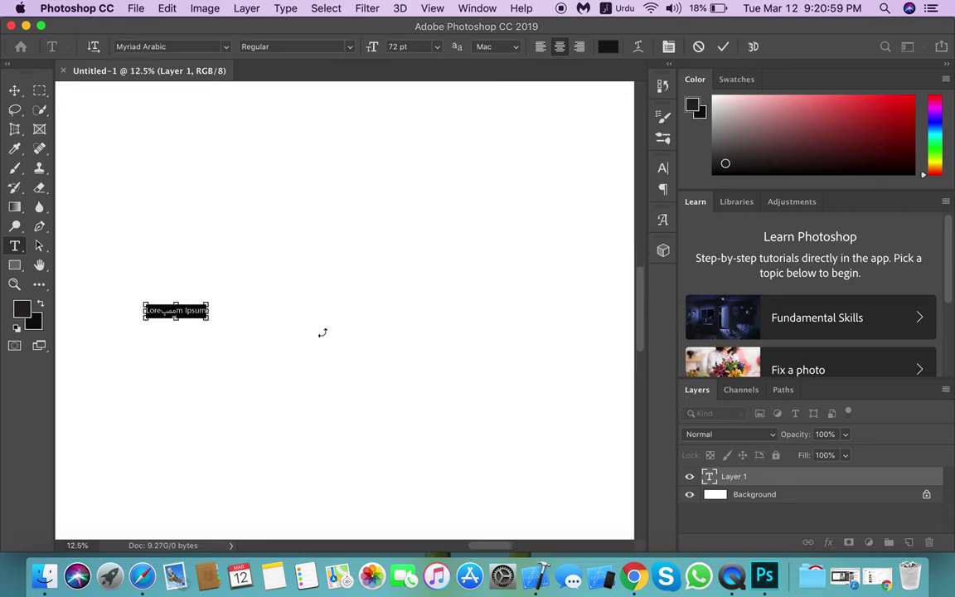
{"action": "key", "text": "ctrl+plus"}
{"action": "key", "text": "ctrl+plus"}
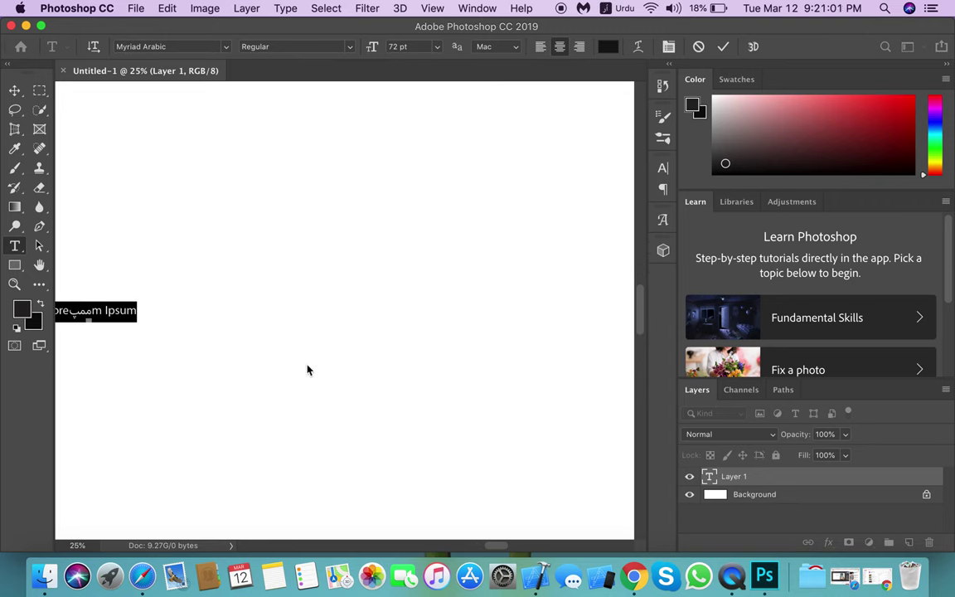
{"action": "key", "text": "Right"}
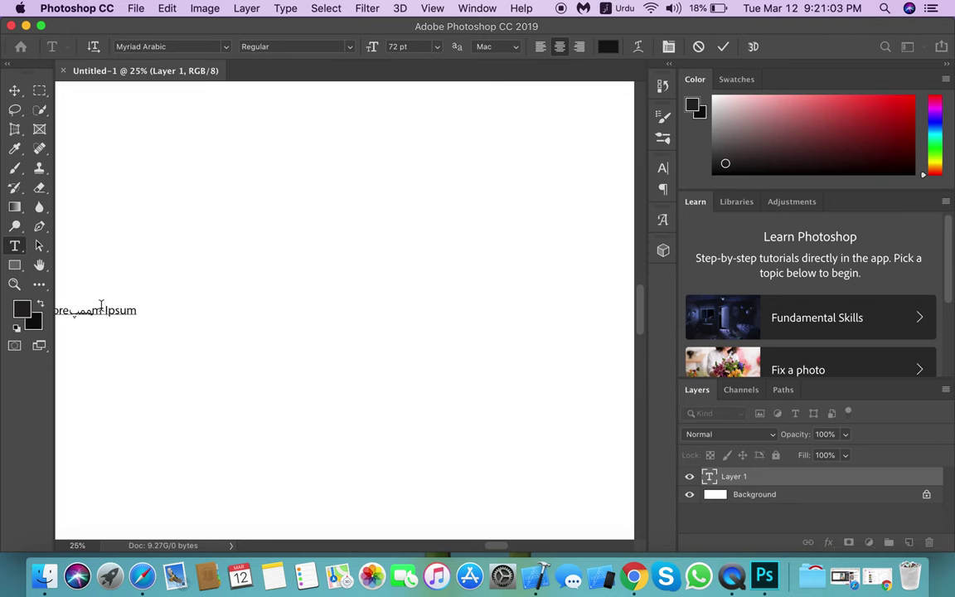
{"action": "scroll", "coordinate": [453, 547], "scroll_direction": "right", "scroll_amount": 3}
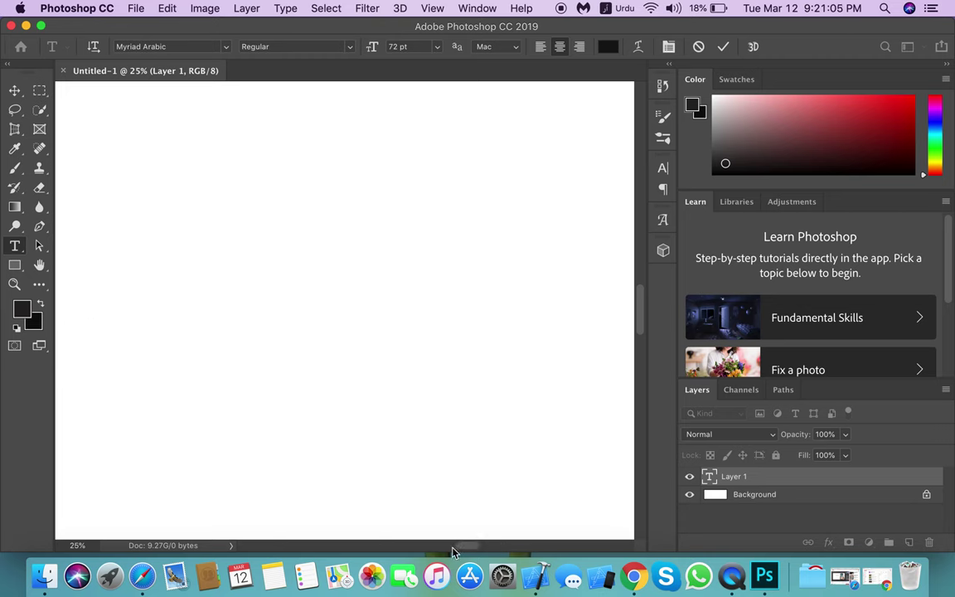
{"action": "scroll", "coordinate": [453, 551], "scroll_direction": "left", "scroll_amount": 3}
{"action": "scroll", "coordinate": [464, 550], "scroll_direction": "right", "scroll_amount": 2}
{"action": "scroll", "coordinate": [464, 551], "scroll_direction": "left", "scroll_amount": 5}
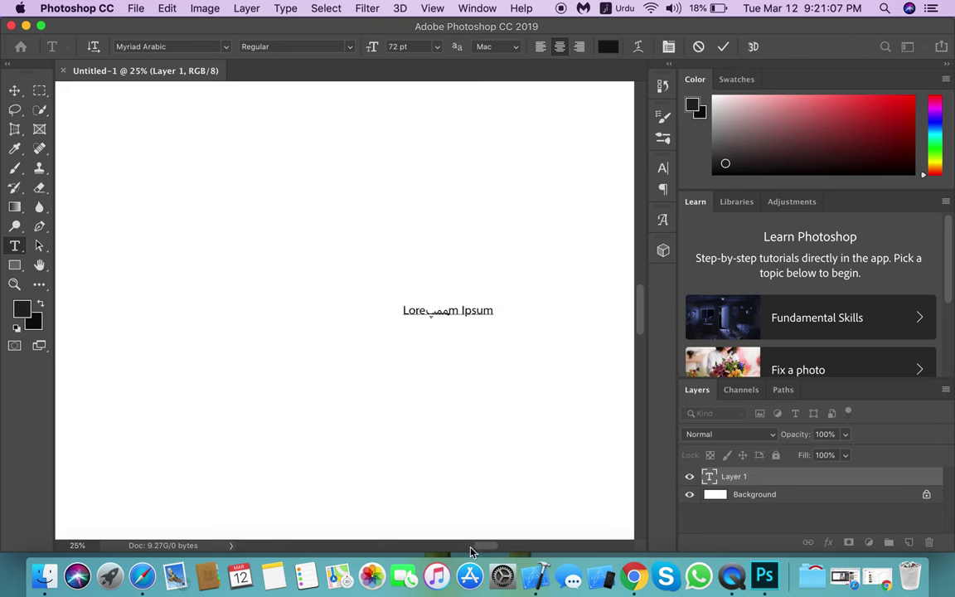
{"action": "scroll", "coordinate": [471, 551], "scroll_direction": "right", "scroll_amount": 5}
{"action": "scroll", "coordinate": [471, 551], "scroll_direction": "left", "scroll_amount": 5}
{"action": "left_click", "coordinate": [361, 307]}
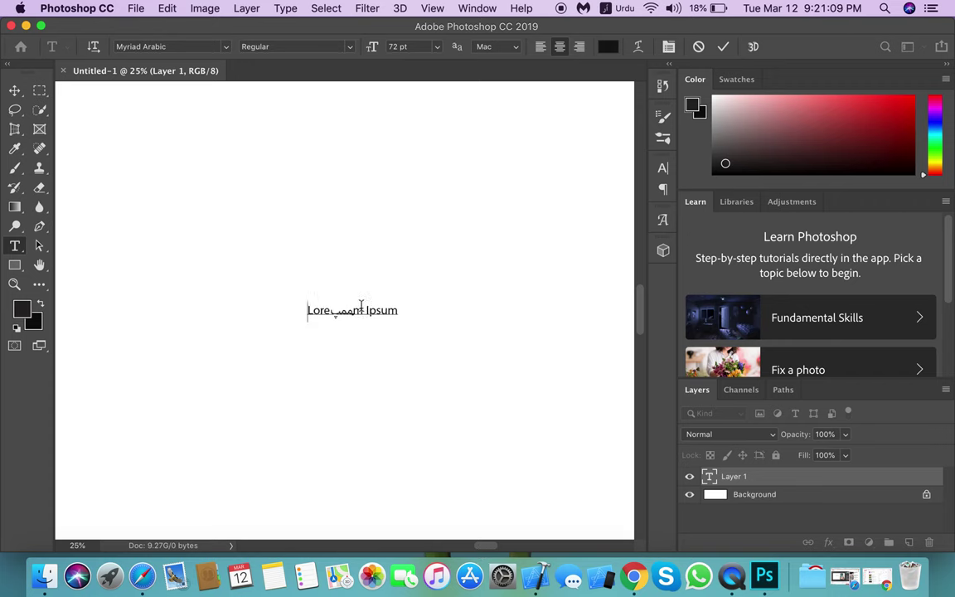
{"action": "double_click", "coordinate": [361, 307]}
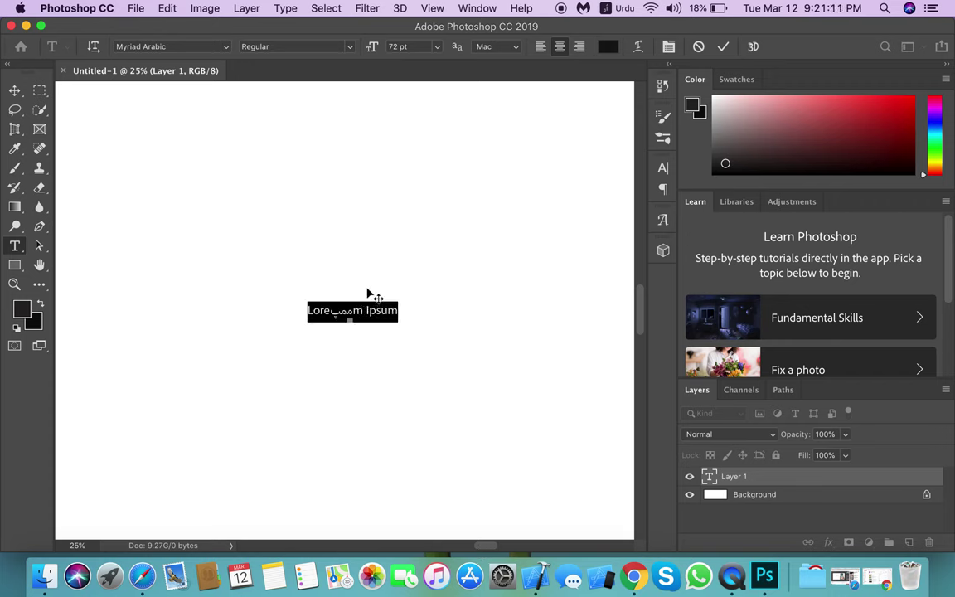
Step: Delete the placeholder text and the existing Urdu line from the text box
{"action": "key", "text": "BackSpace"}
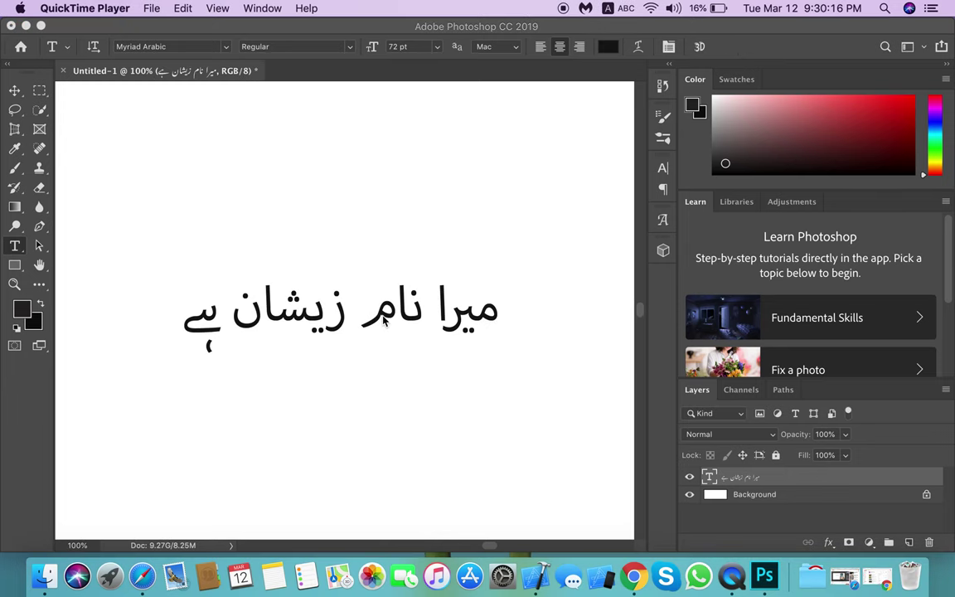
{"action": "left_click", "coordinate": [394, 313]}
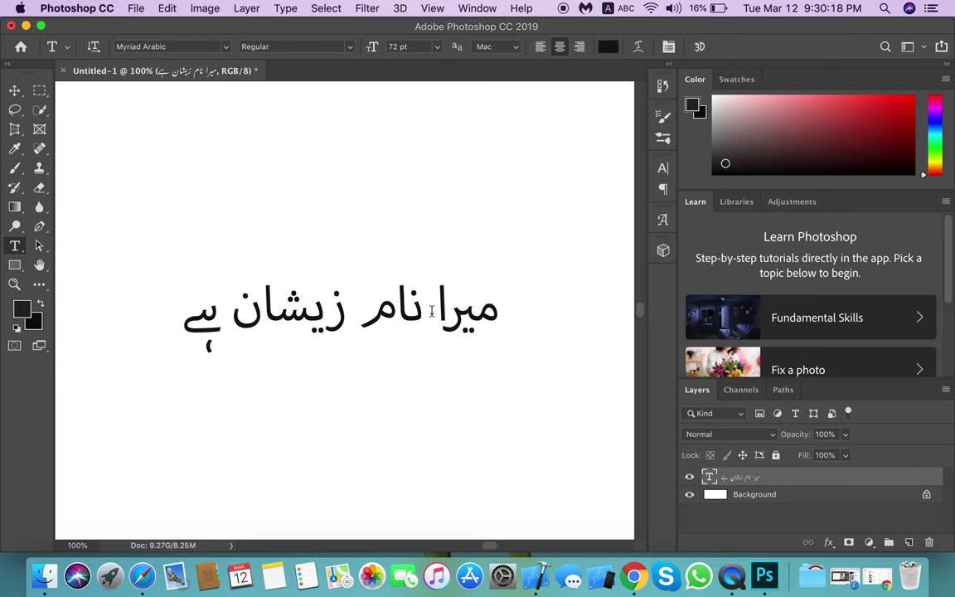
{"action": "double_click", "coordinate": [431, 309]}
{"action": "left_click", "coordinate": [431, 309]}
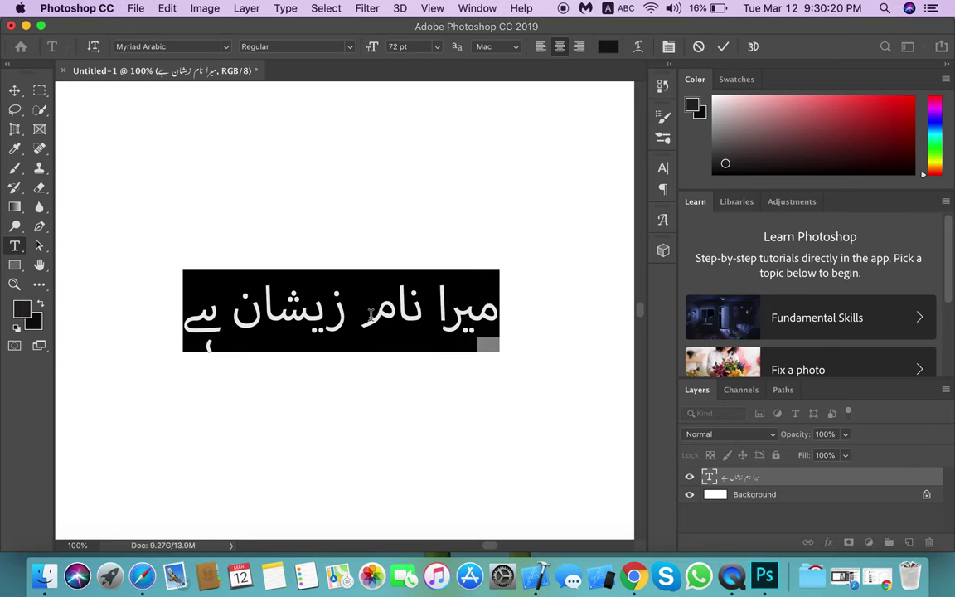
{"action": "left_click", "coordinate": [365, 313]}
{"action": "double_click", "coordinate": [370, 315]}
{"action": "left_click", "coordinate": [371, 315]}
{"action": "key", "text": "BackSpace"}
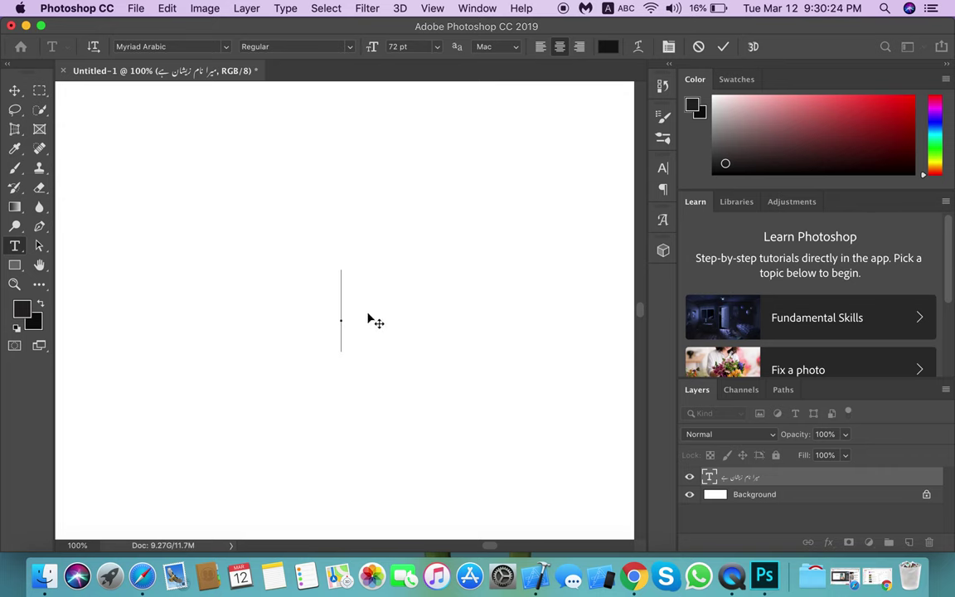
Step: Remove the stray 'm' and switch keyboard input back to Urdu
{"action": "type", "text": "m"}
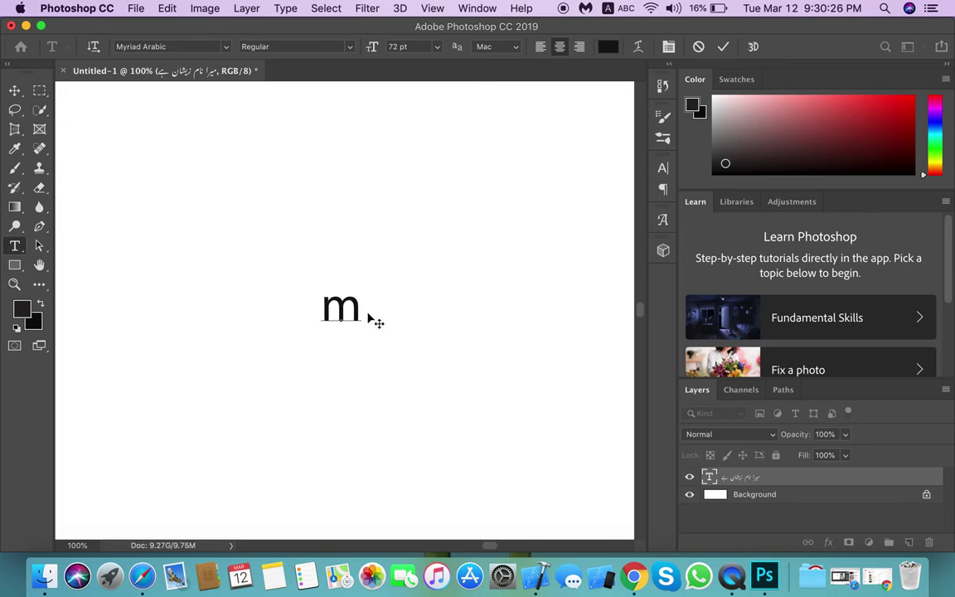
{"action": "key", "text": "BackSpace"}
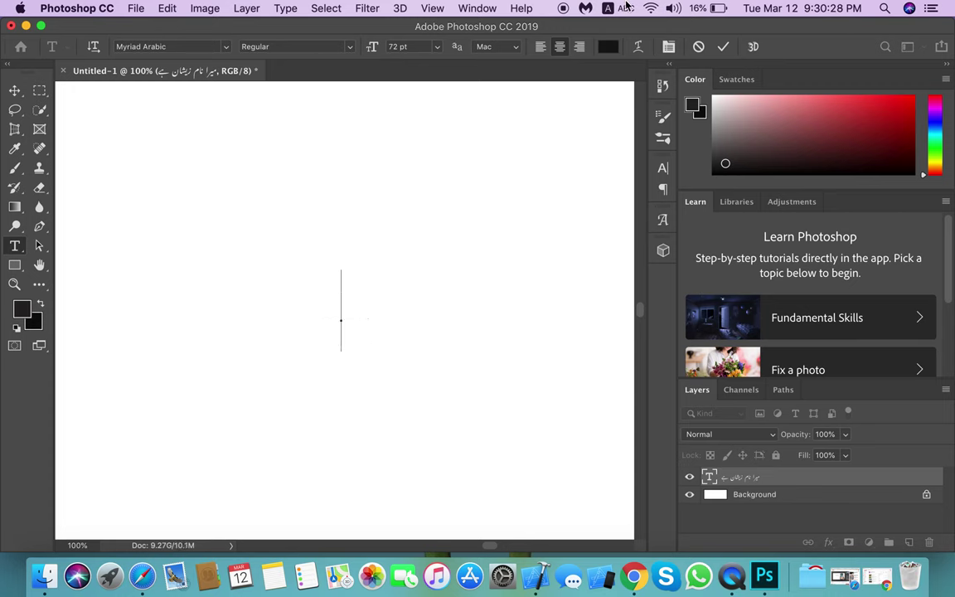
{"action": "left_click", "coordinate": [623, 10]}
{"action": "left_click", "coordinate": [639, 42]}
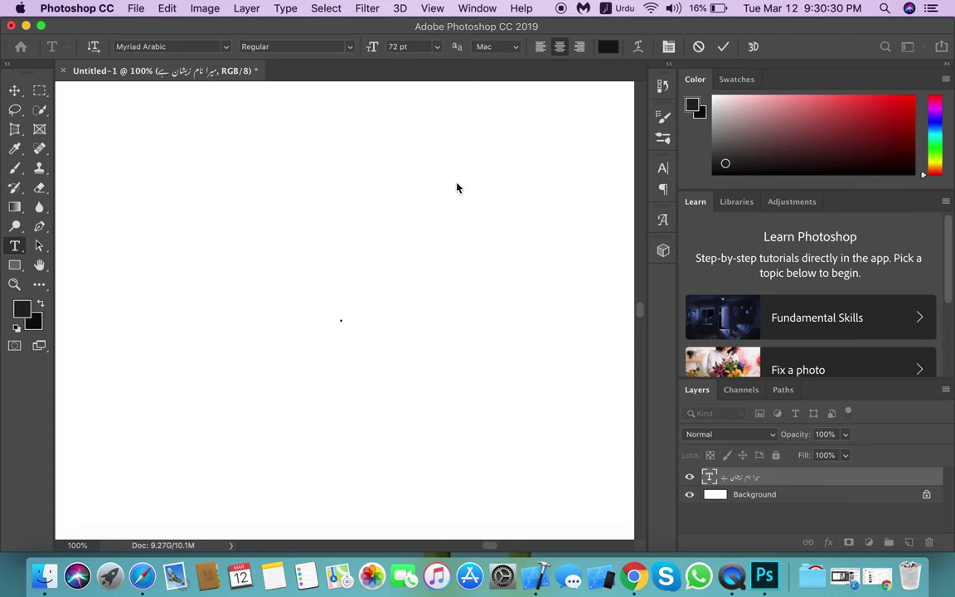
Step: Type the Urdu sentence 'میرا نام', the speaker's name, then 'ہے', fixing mistyped letters
{"action": "type", "text": "م"}
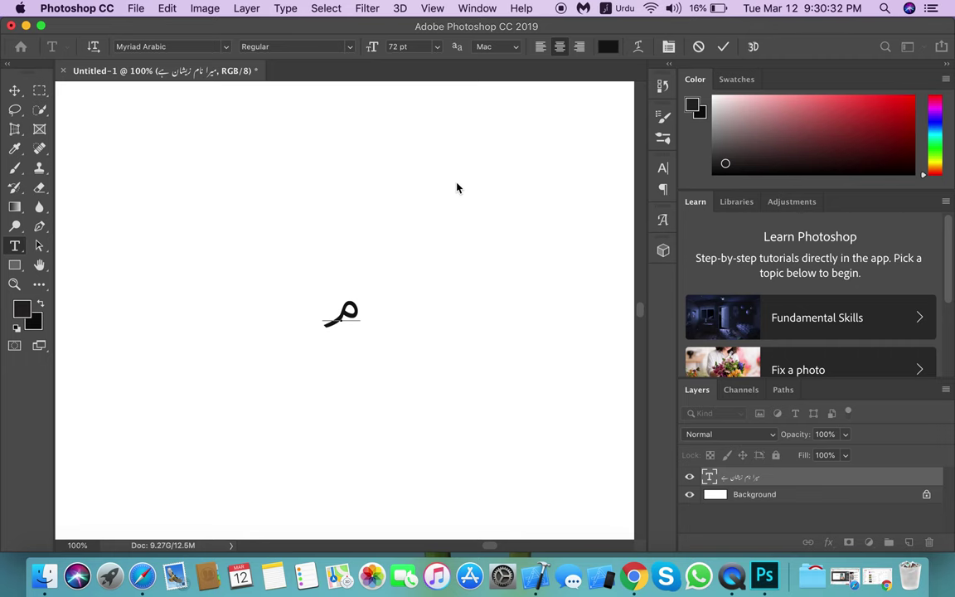
{"action": "type", "text": "ی"}
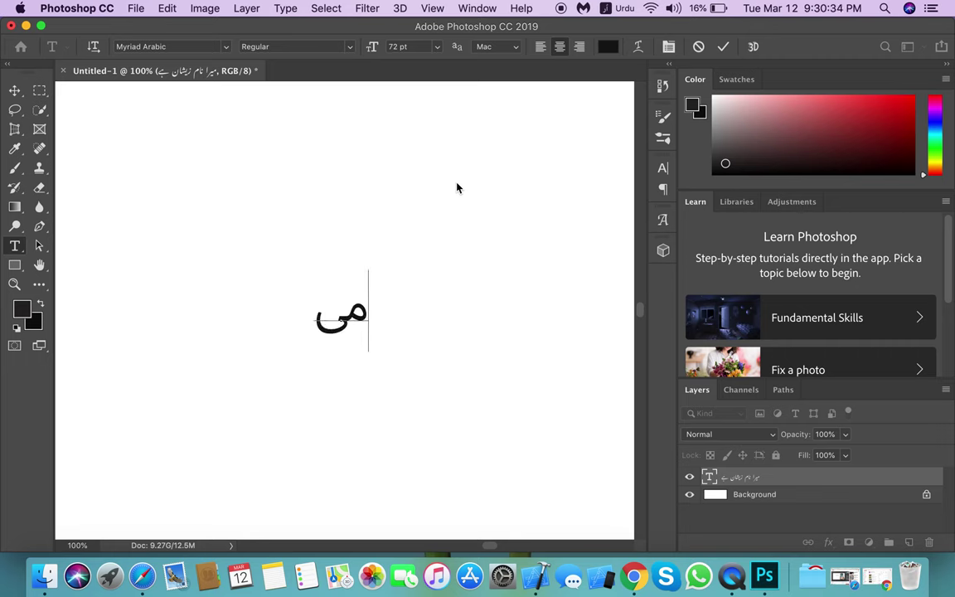
{"action": "type", "text": "ر"}
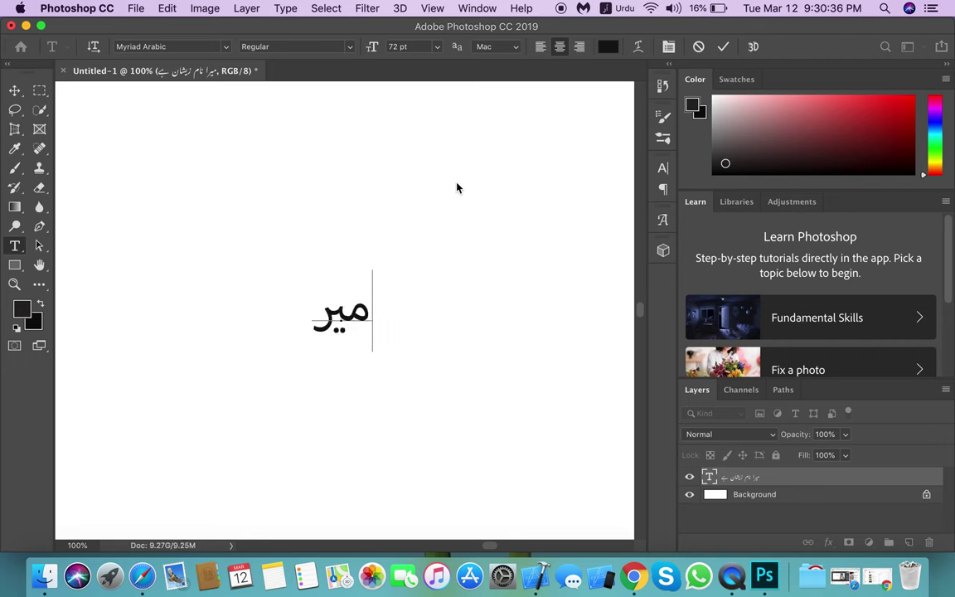
{"action": "type", "text": "ا ن"}
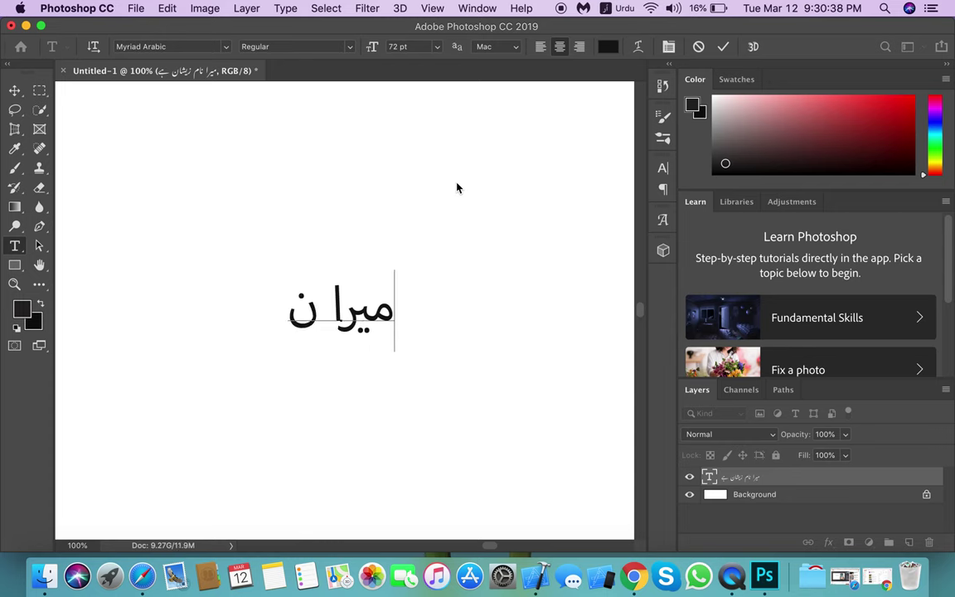
{"action": "type", "text": "ا"}
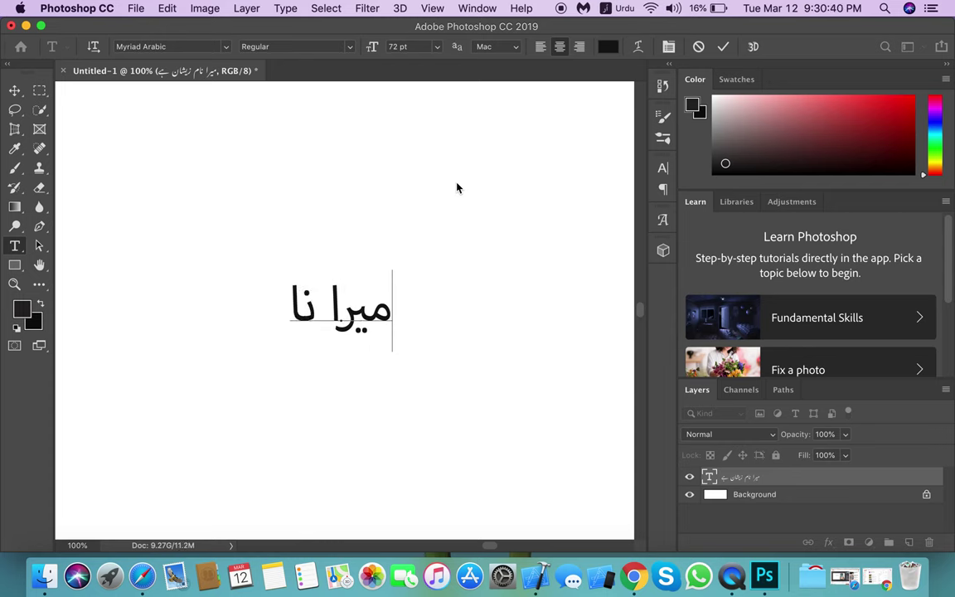
{"action": "type", "text": "م"}
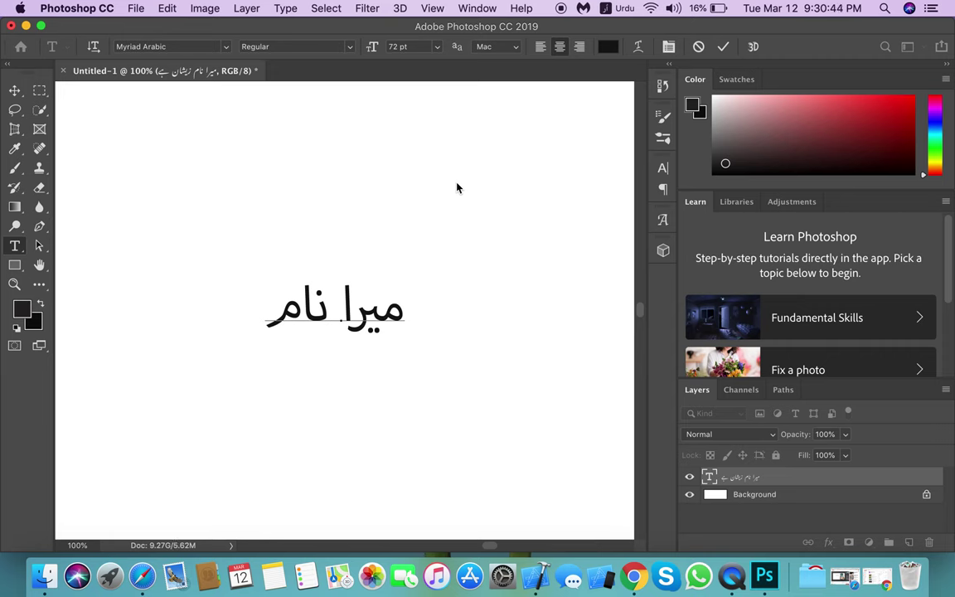
{"action": "type", "text": " ش"}
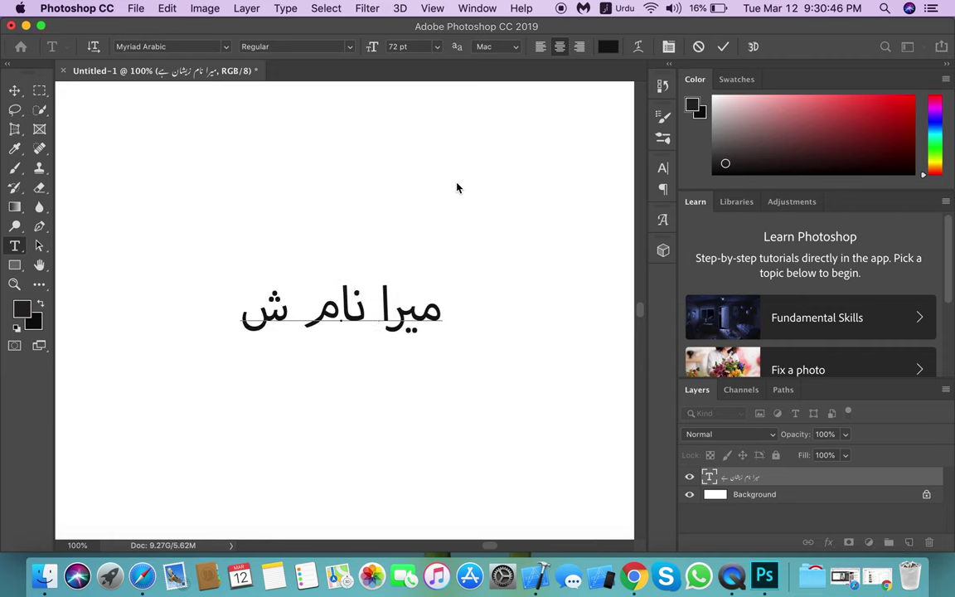
{"action": "key", "text": "BackSpace"}
{"action": "type", "text": "ز"}
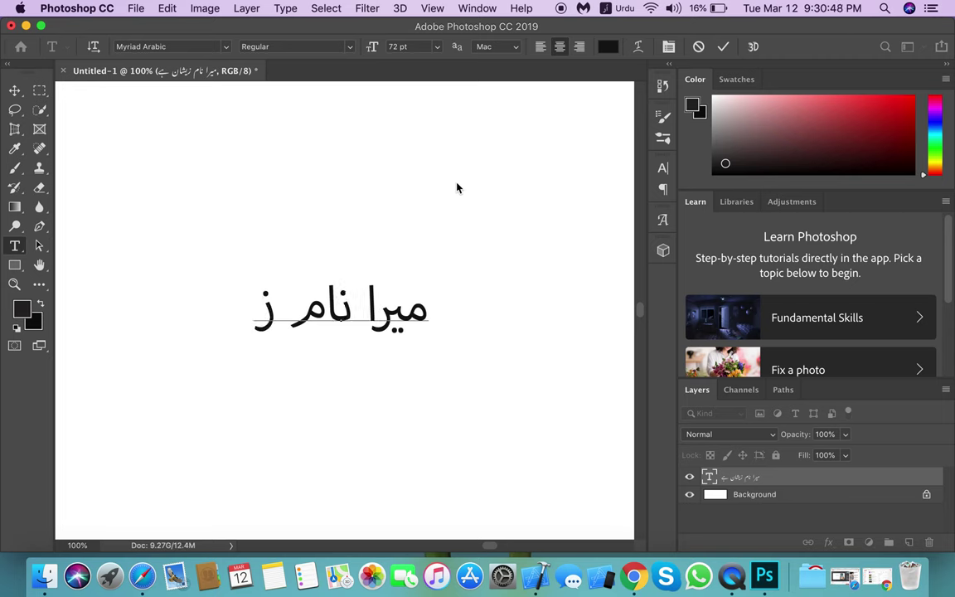
{"action": "type", "text": "ی"}
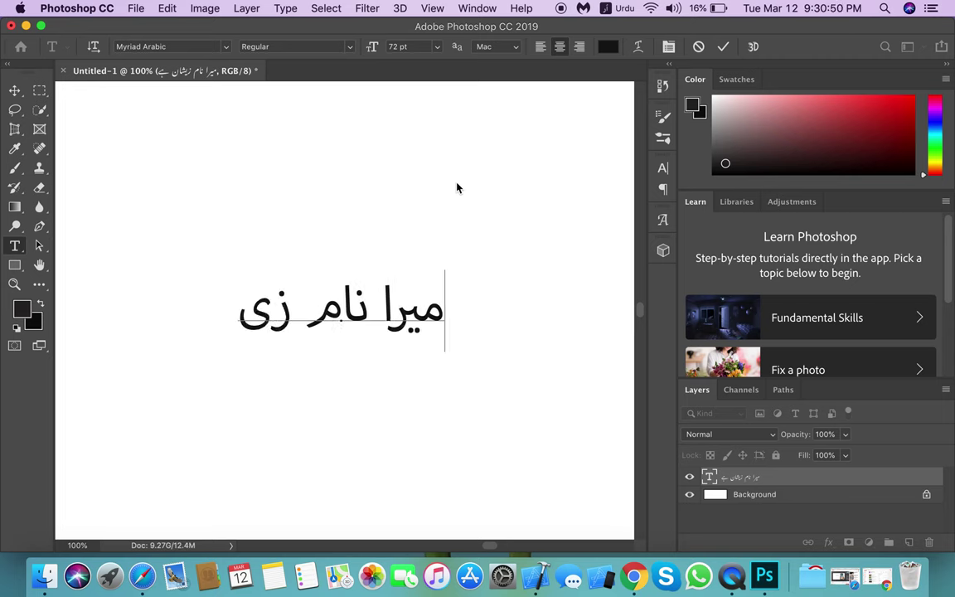
{"action": "type", "text": "ش"}
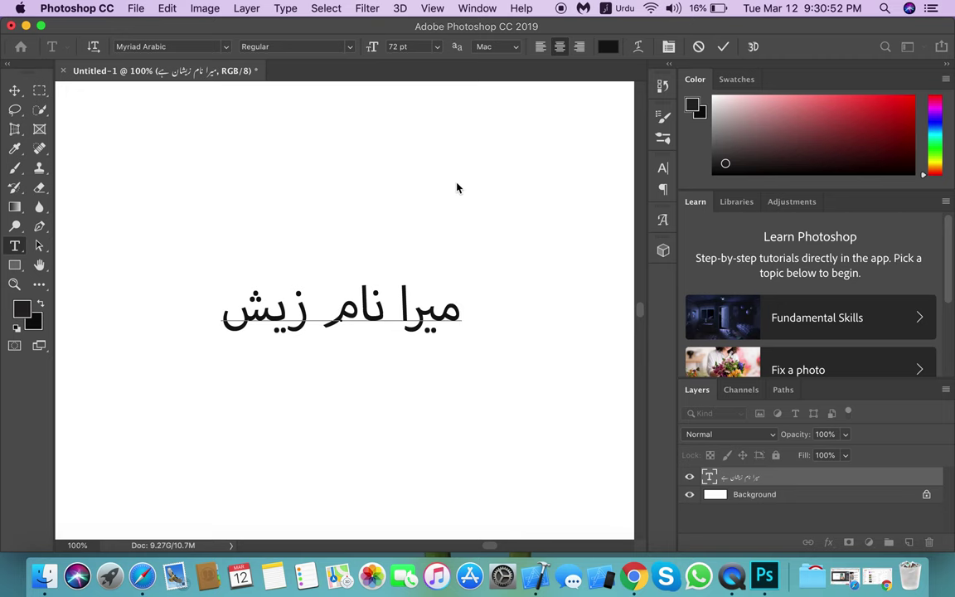
{"action": "type", "text": "ا"}
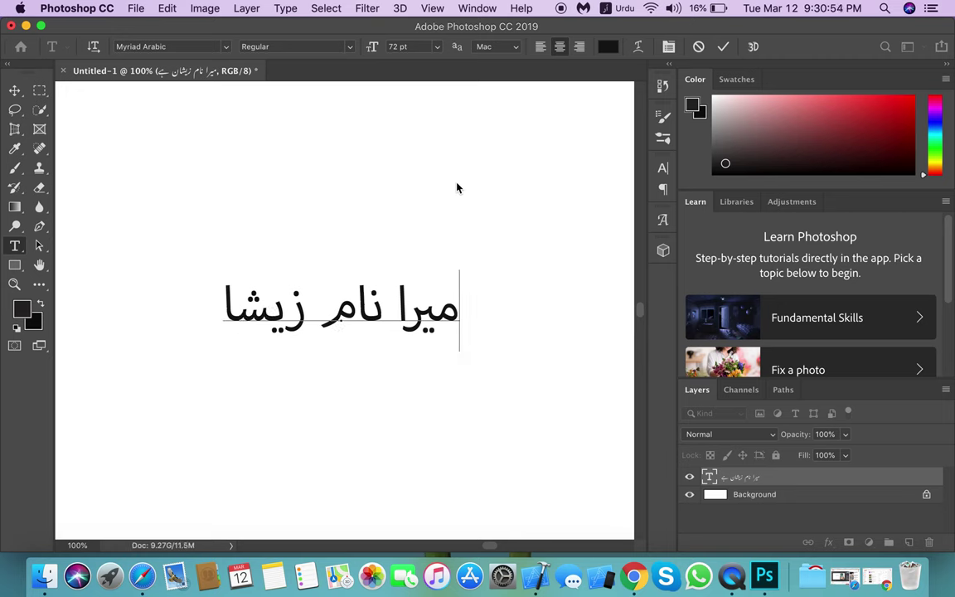
{"action": "type", "text": " ن "}
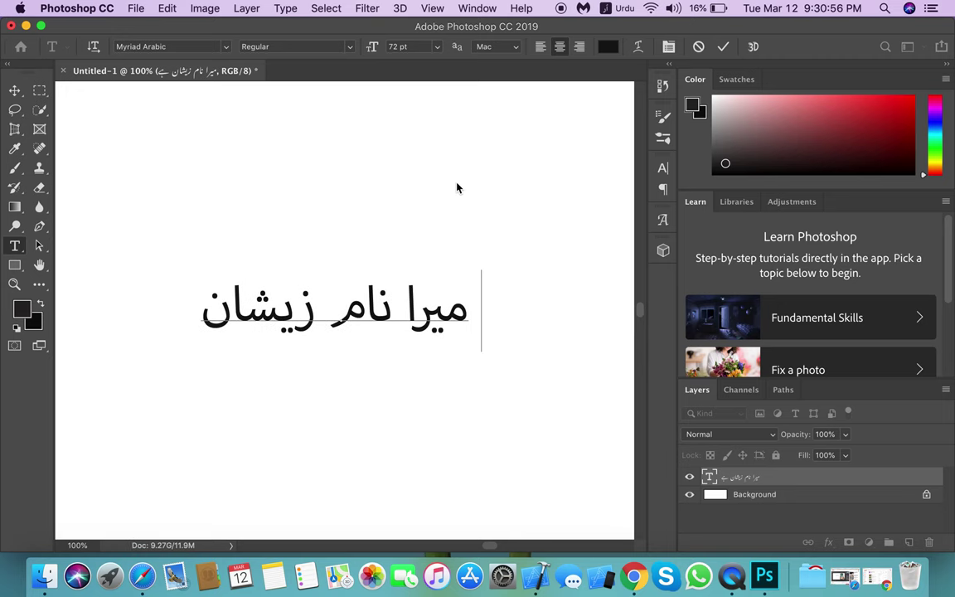
{"action": "type", "text": "پ"}
{"action": "key", "text": "BackSpace"}
{"action": "type", "text": "ل"}
{"action": "key", "text": "BackSpace"}
{"action": "type", "text": "ی"}
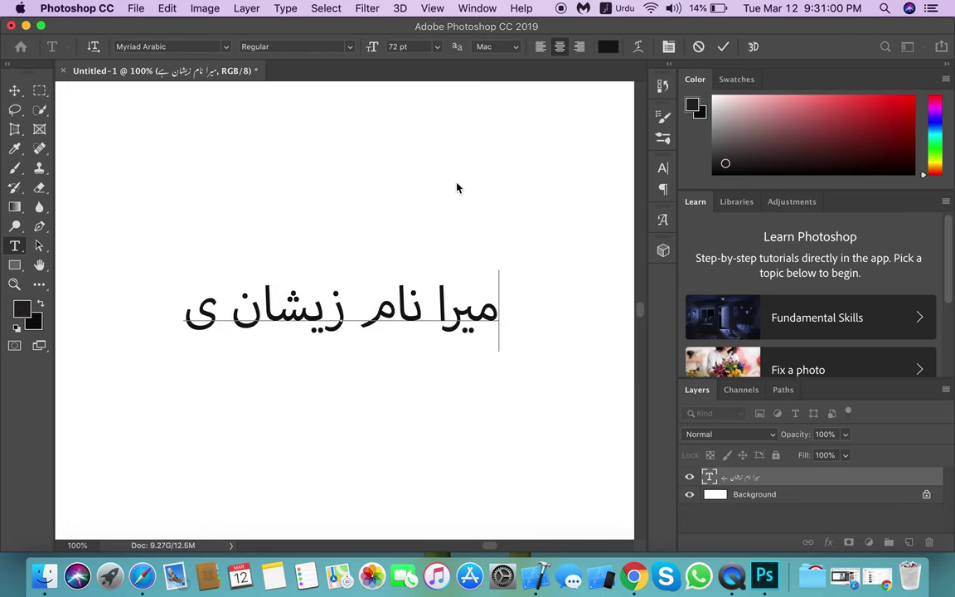
{"action": "key", "text": "BackSpace"}
{"action": "type", "text": "ہ"}
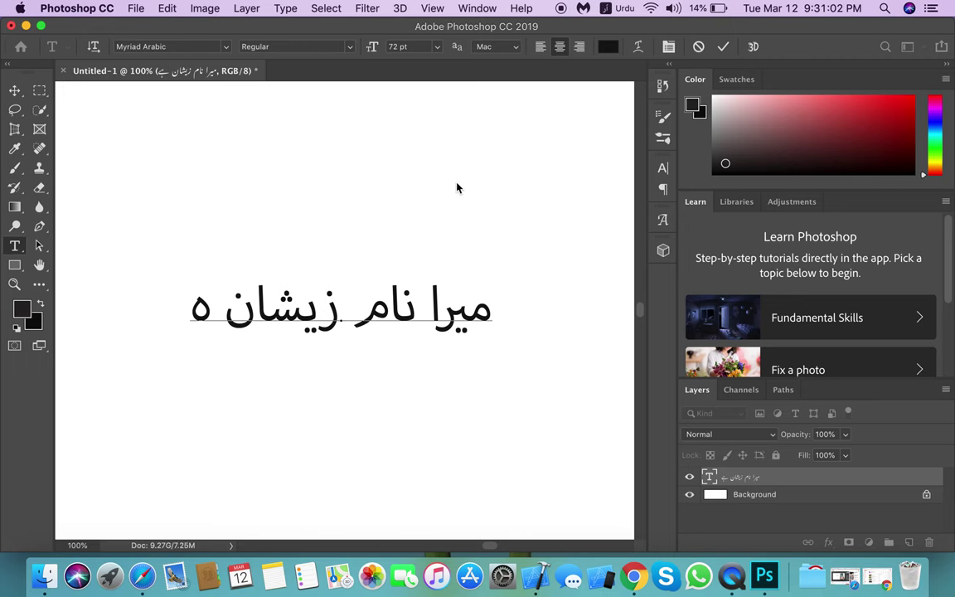
{"action": "type", "text": "ے"}
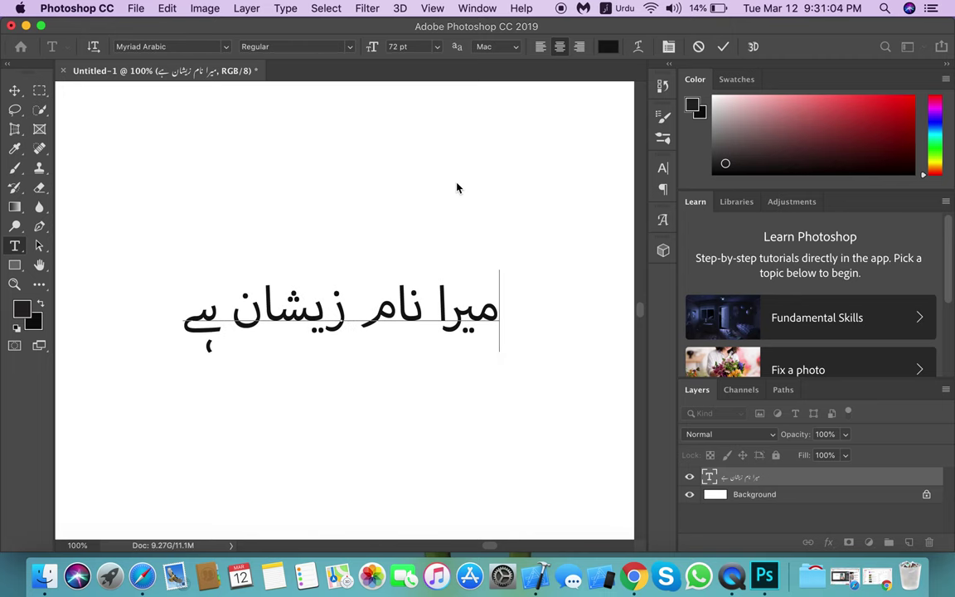
Step: Change the whole sentence's font from Myriad Arabic to Noto Nastaliq Urdu, keeping 72 pt
{"action": "triple_click", "coordinate": [313, 306]}
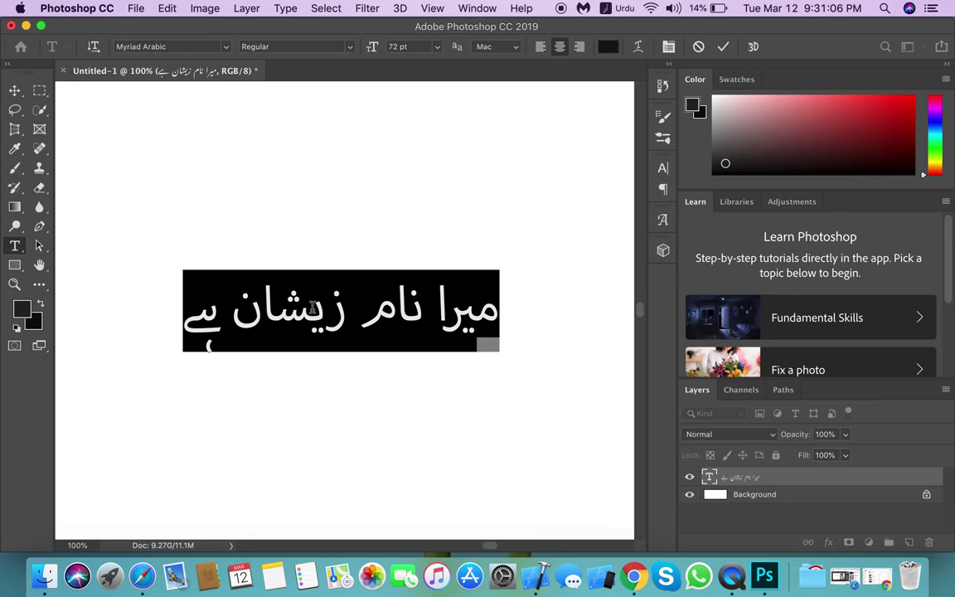
{"action": "left_click", "coordinate": [227, 47]}
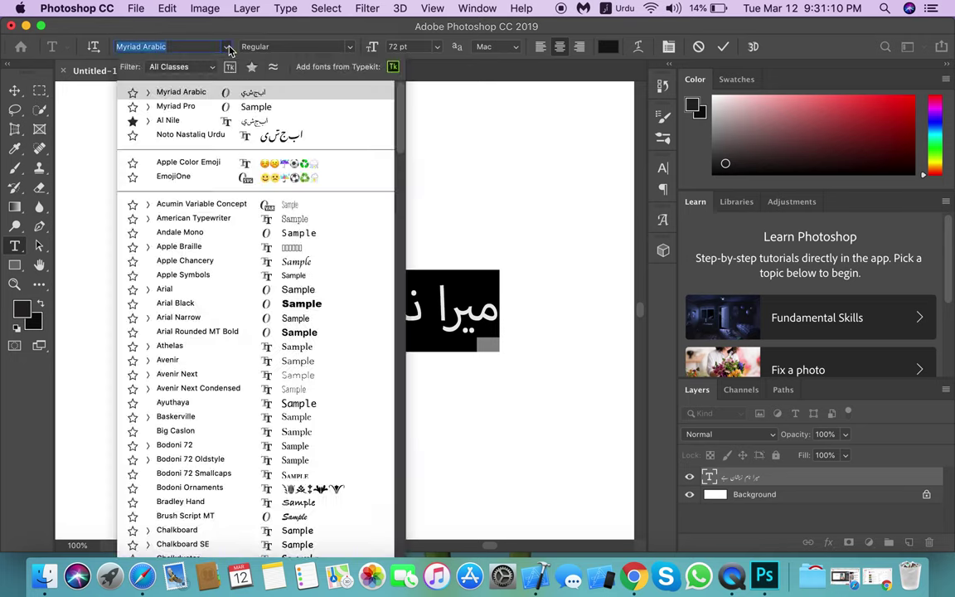
{"action": "left_click", "coordinate": [223, 47]}
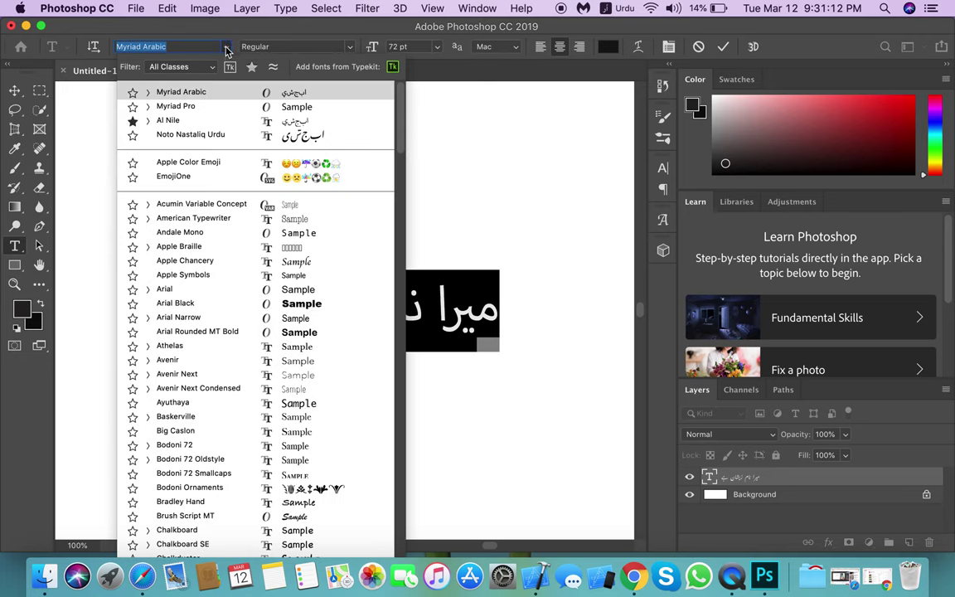
{"action": "left_click", "coordinate": [207, 137]}
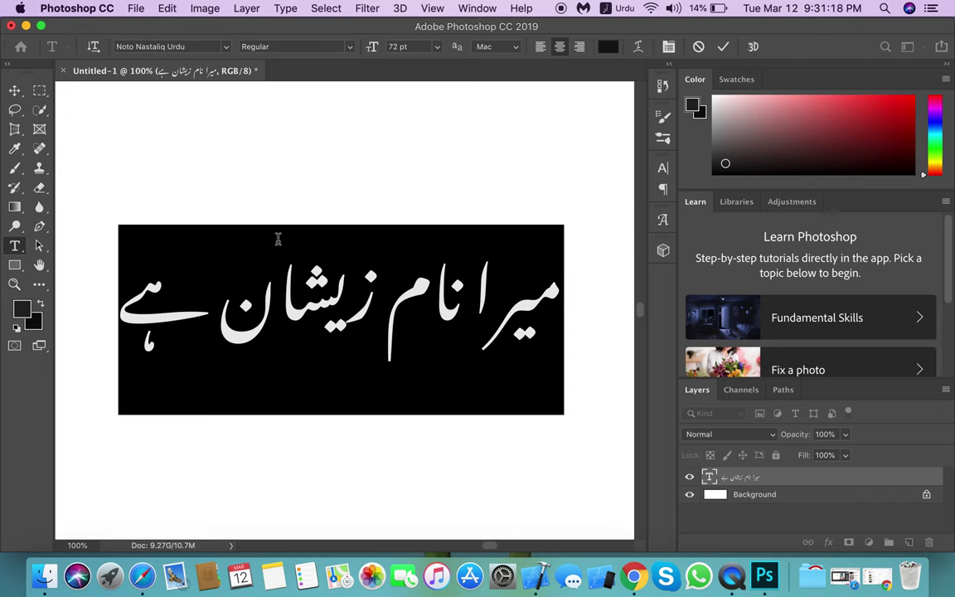
{"action": "left_click", "coordinate": [278, 263]}
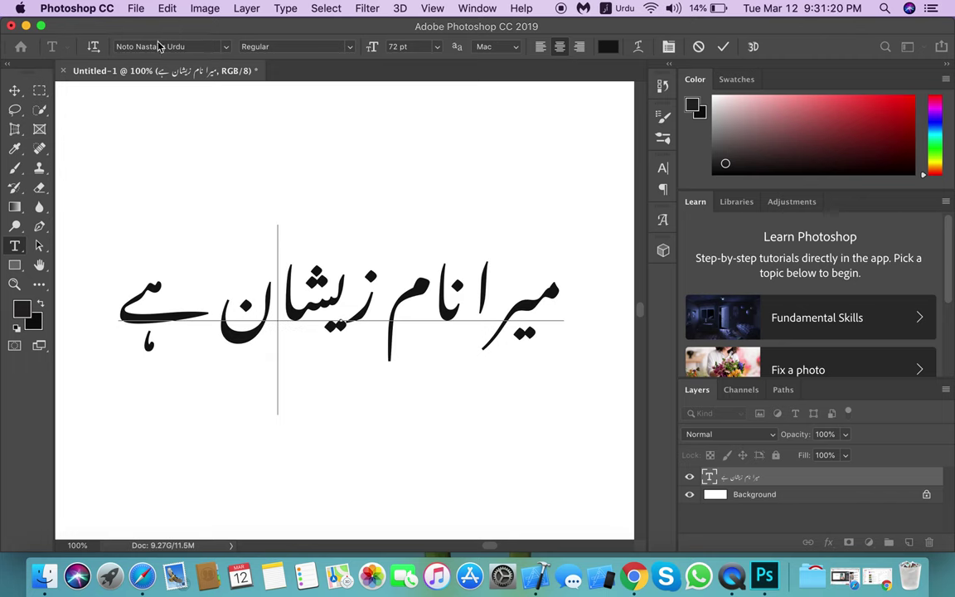